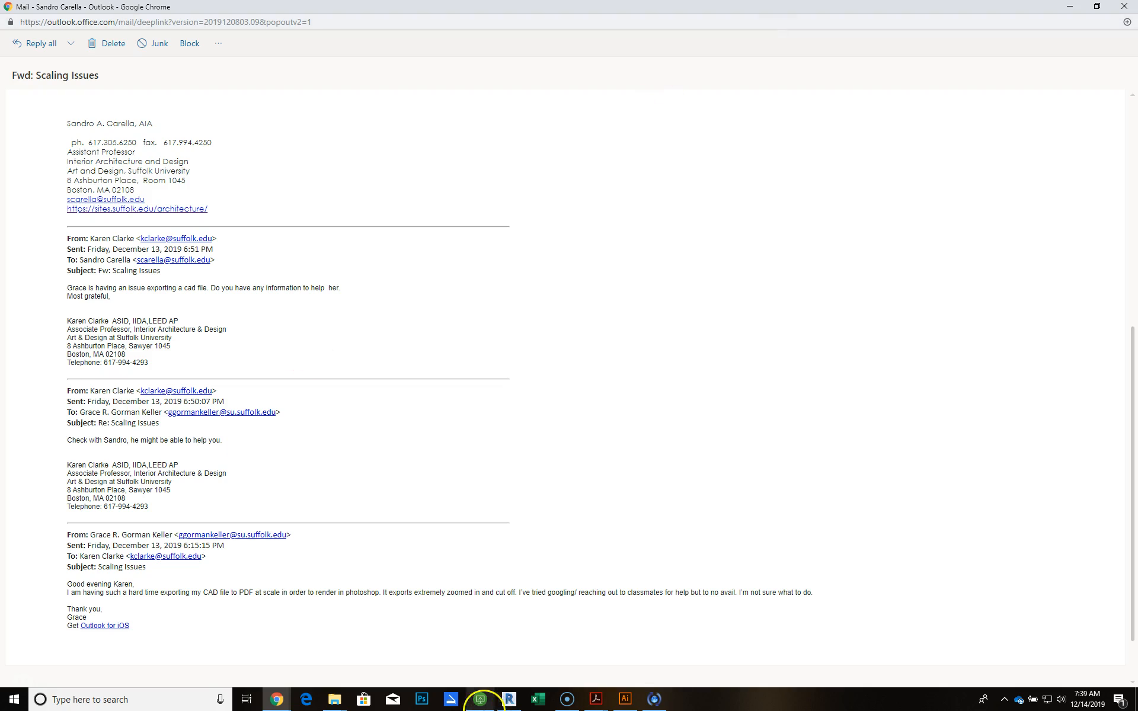
Switch to the virtual desktop, launch AutoCAD 2018 and bring up the dialog for opening an existing drawing.
{"action": "left_click", "coordinate": [482, 701]}
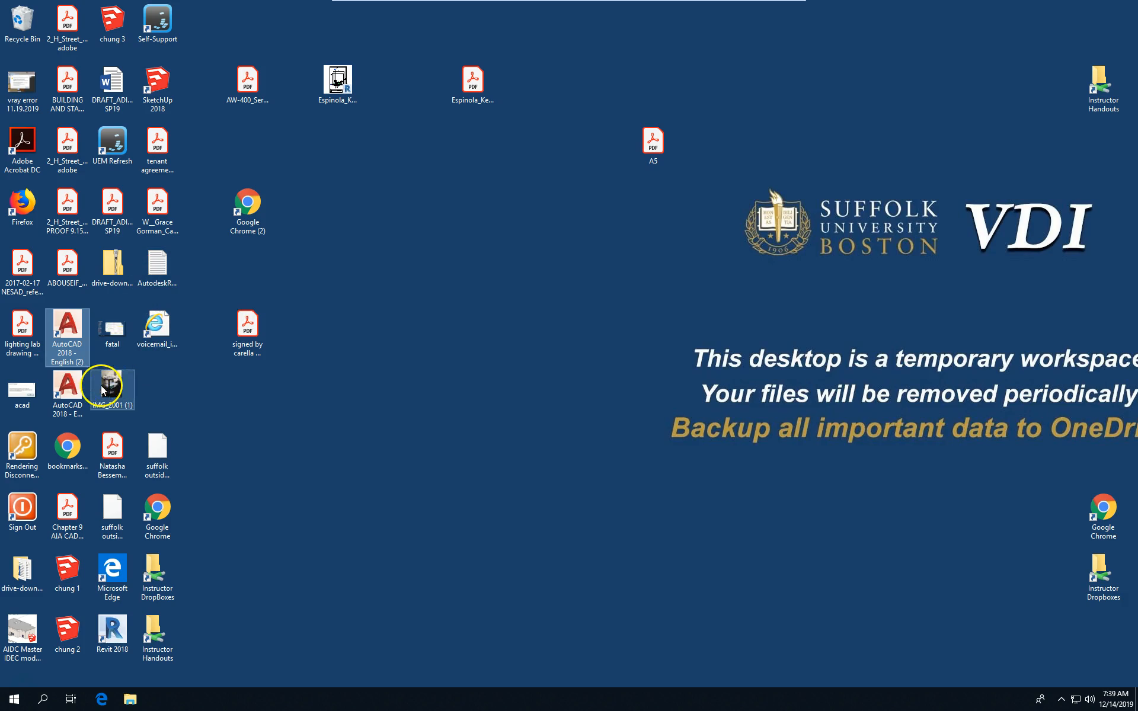
{"action": "double_click", "coordinate": [69, 338]}
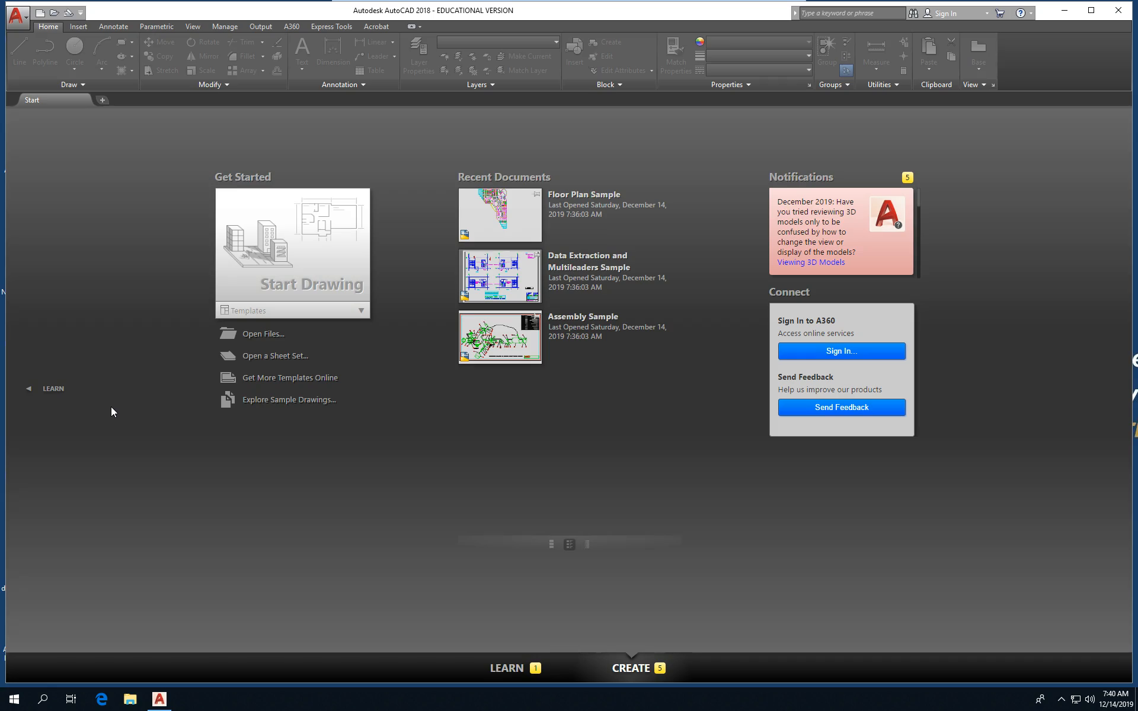
{"action": "left_click", "coordinate": [18, 16]}
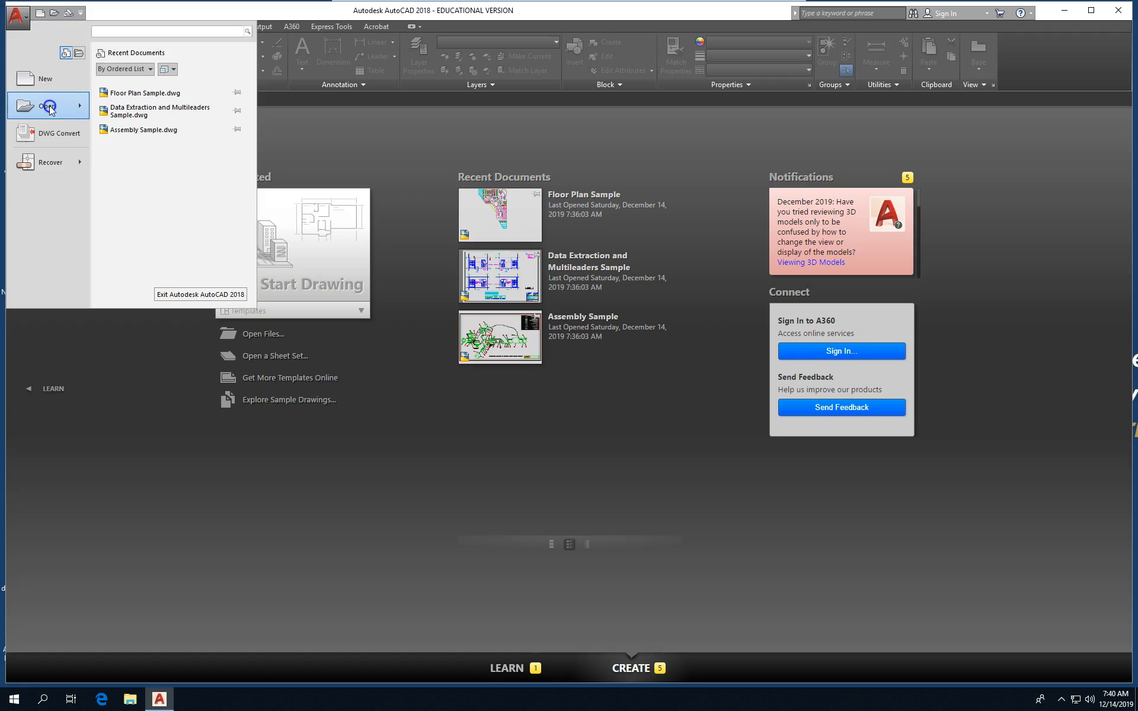
{"action": "mouse_move", "coordinate": [51, 107]}
{"action": "left_click", "coordinate": [150, 83]}
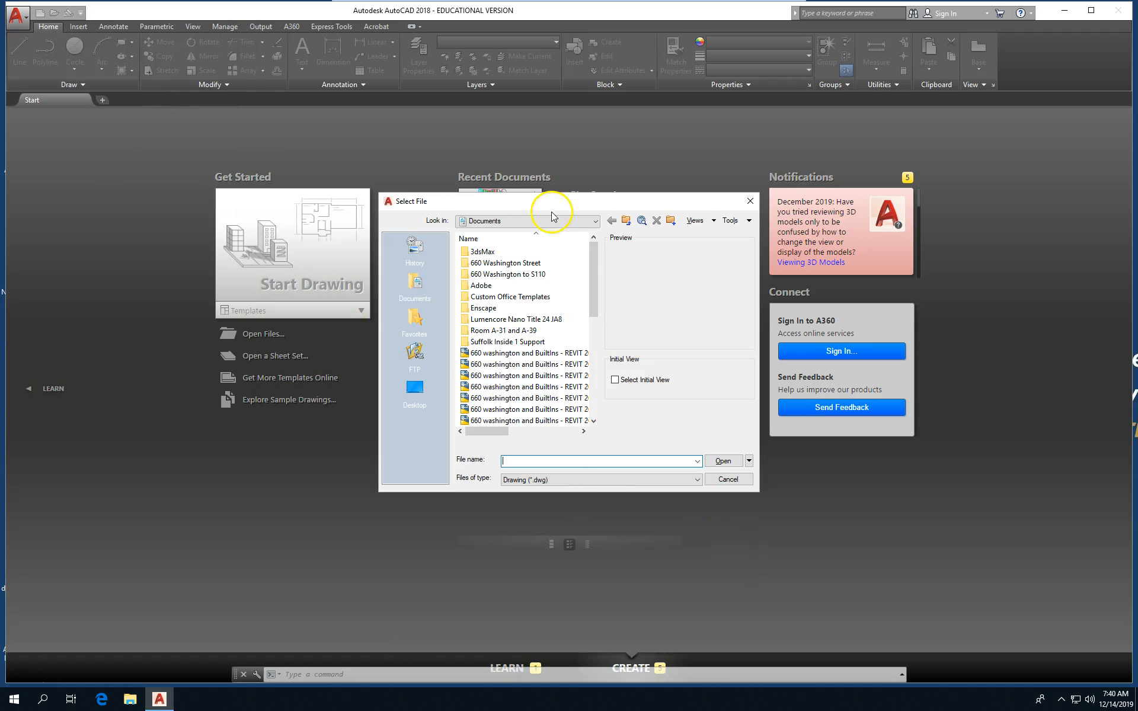
Open the Cafe Project Plan drawing from the instructor's folder in Instructor DropBoxes, ignoring unresolved reference files.
{"action": "left_click", "coordinate": [551, 221]}
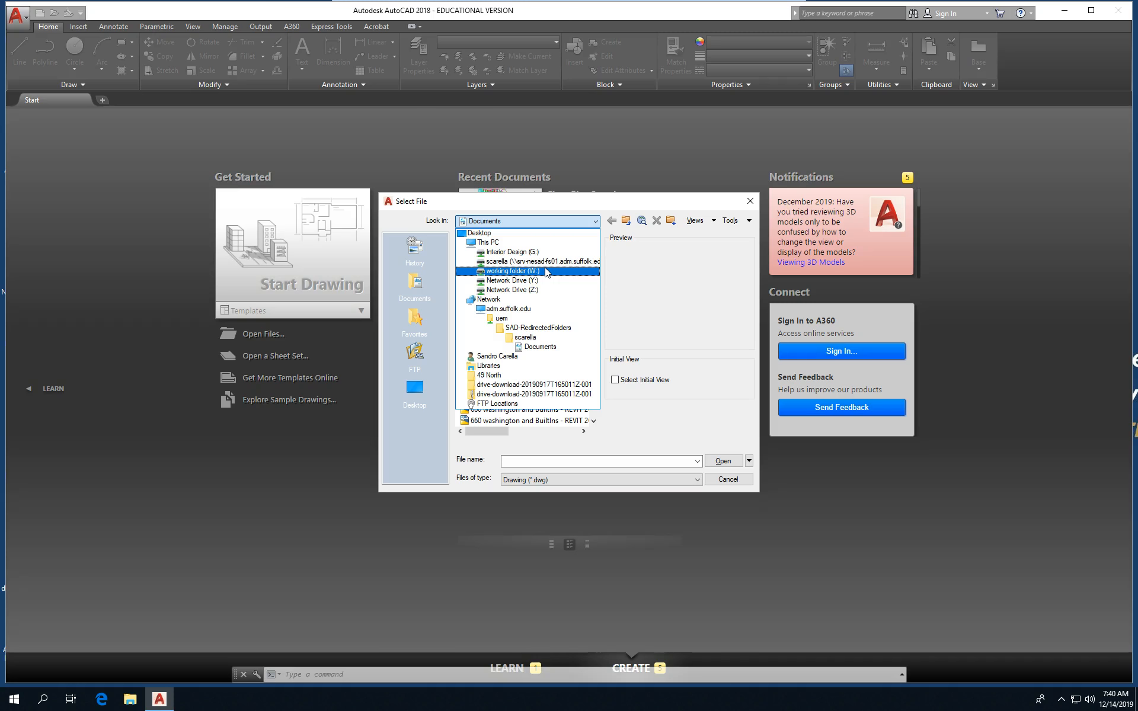
{"action": "left_click", "coordinate": [504, 233]}
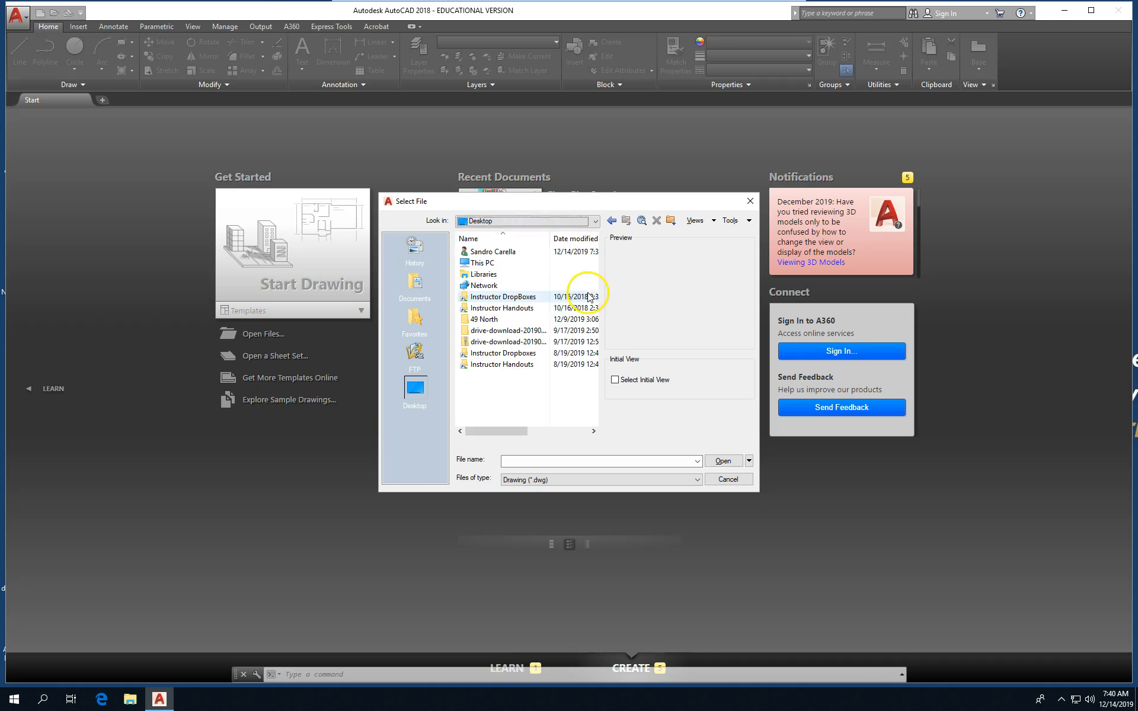
{"action": "double_click", "coordinate": [516, 296]}
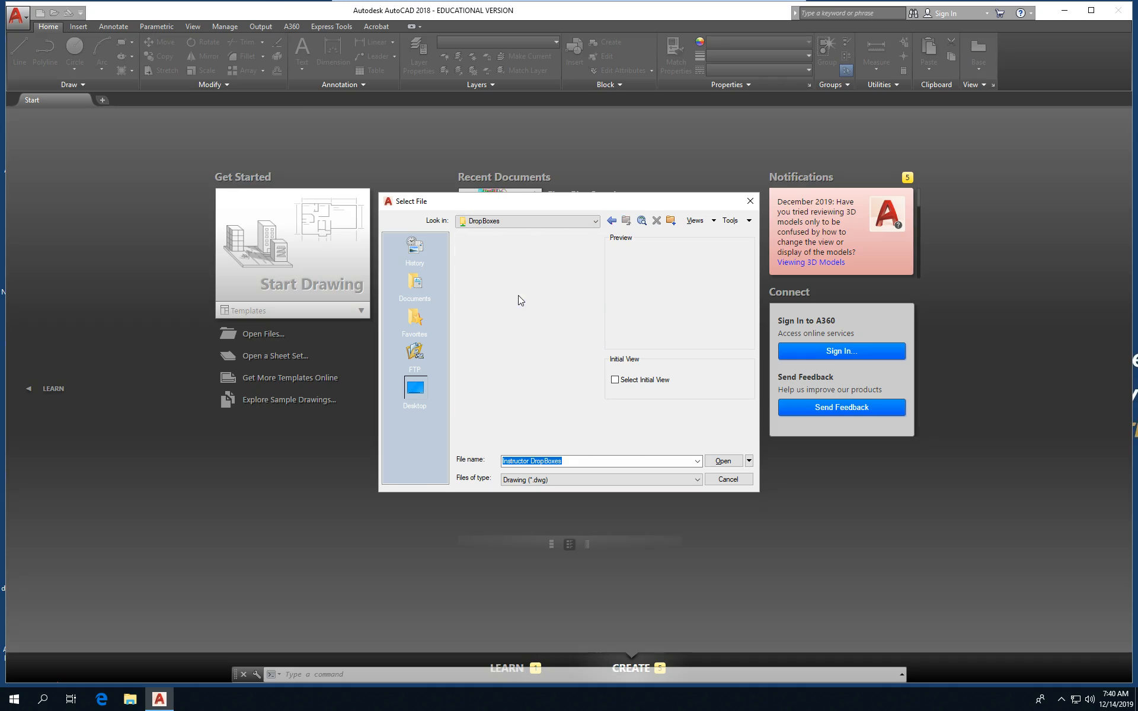
{"action": "double_click", "coordinate": [509, 320]}
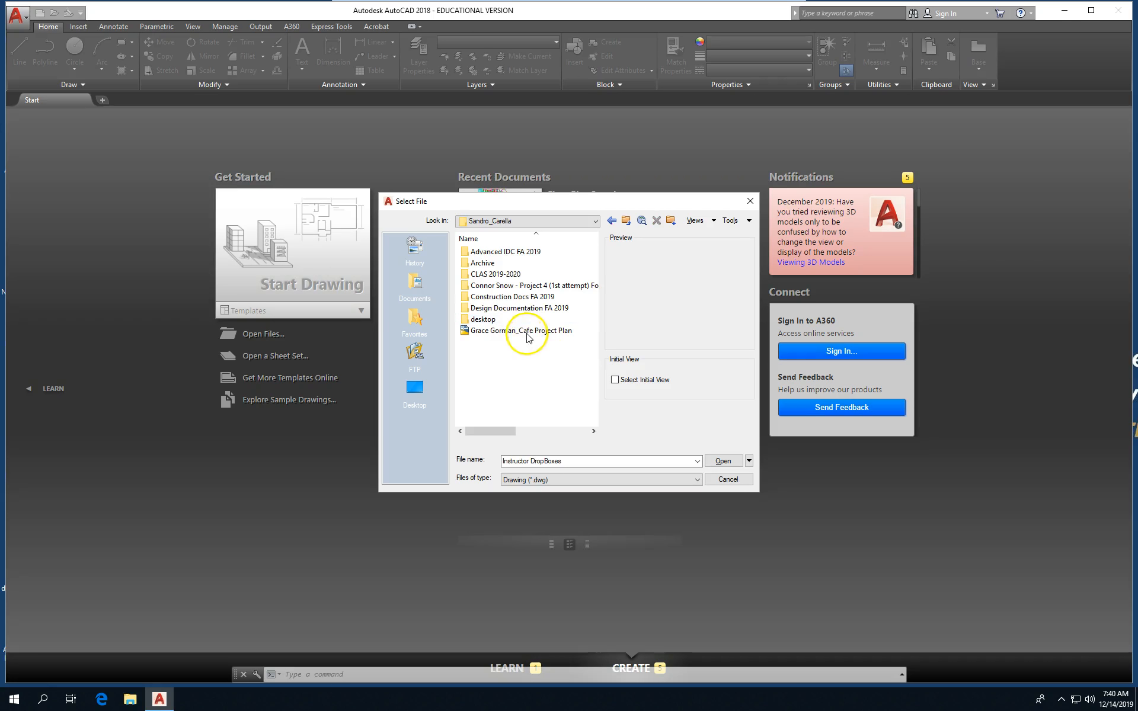
{"action": "left_click", "coordinate": [527, 331]}
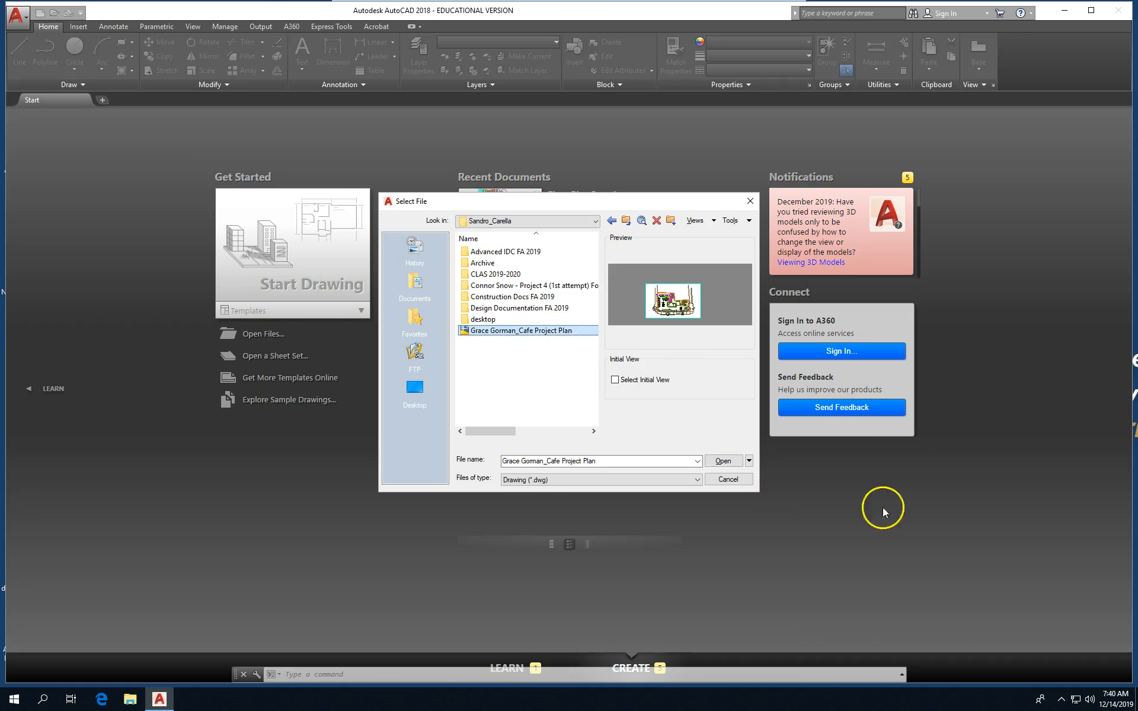
{"action": "left_click", "coordinate": [731, 461]}
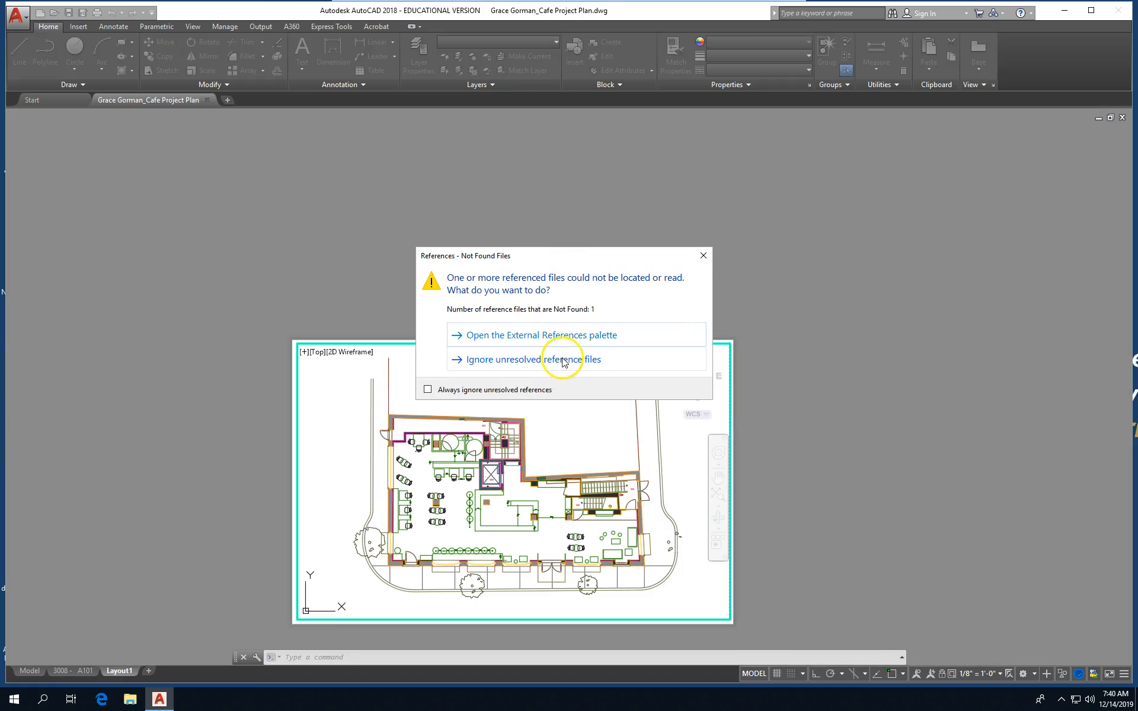
{"action": "left_click", "coordinate": [524, 361]}
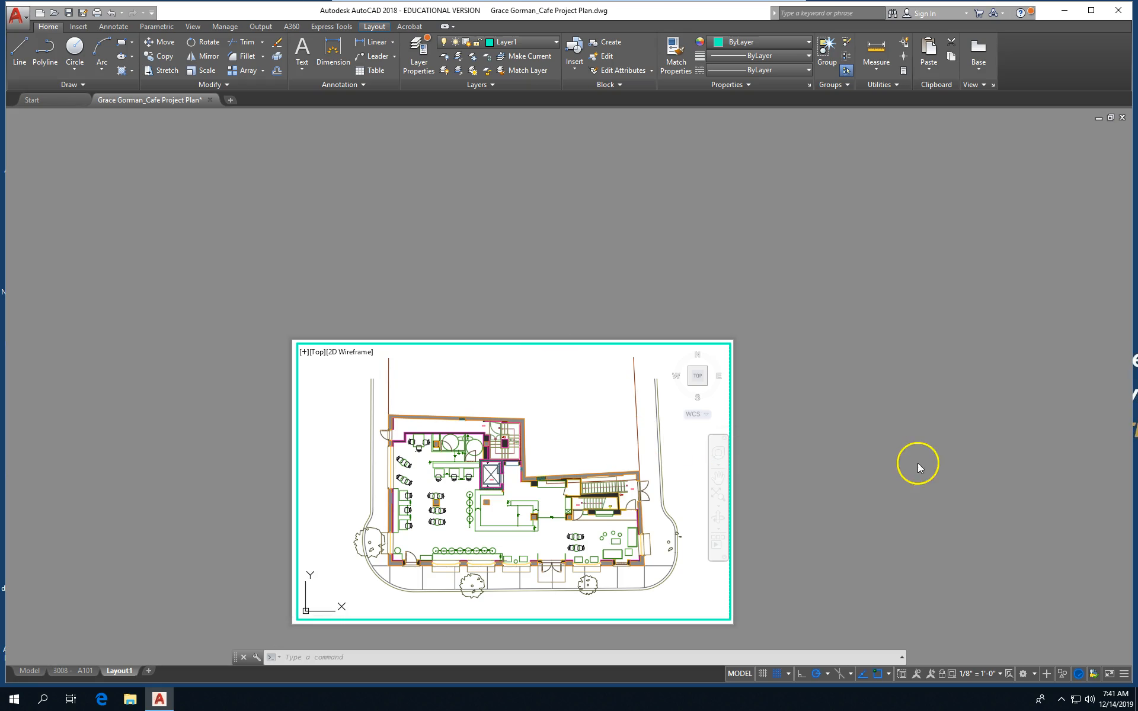
{"action": "left_click", "coordinate": [16, 18]}
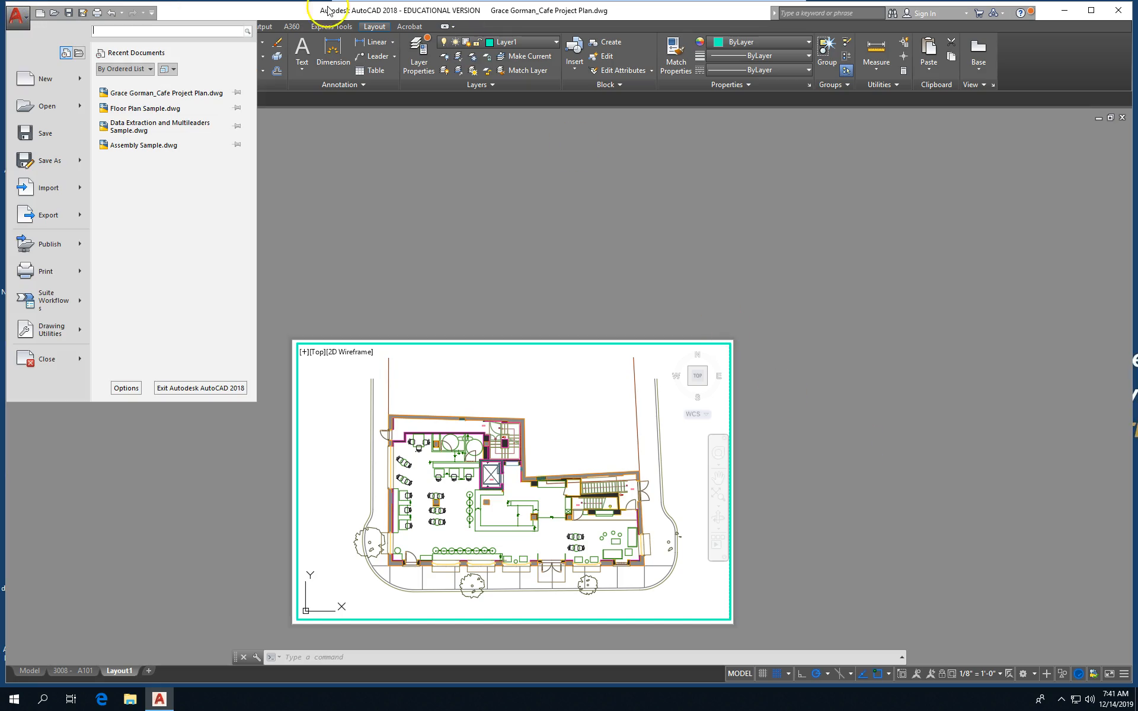
{"action": "left_click", "coordinate": [936, 221]}
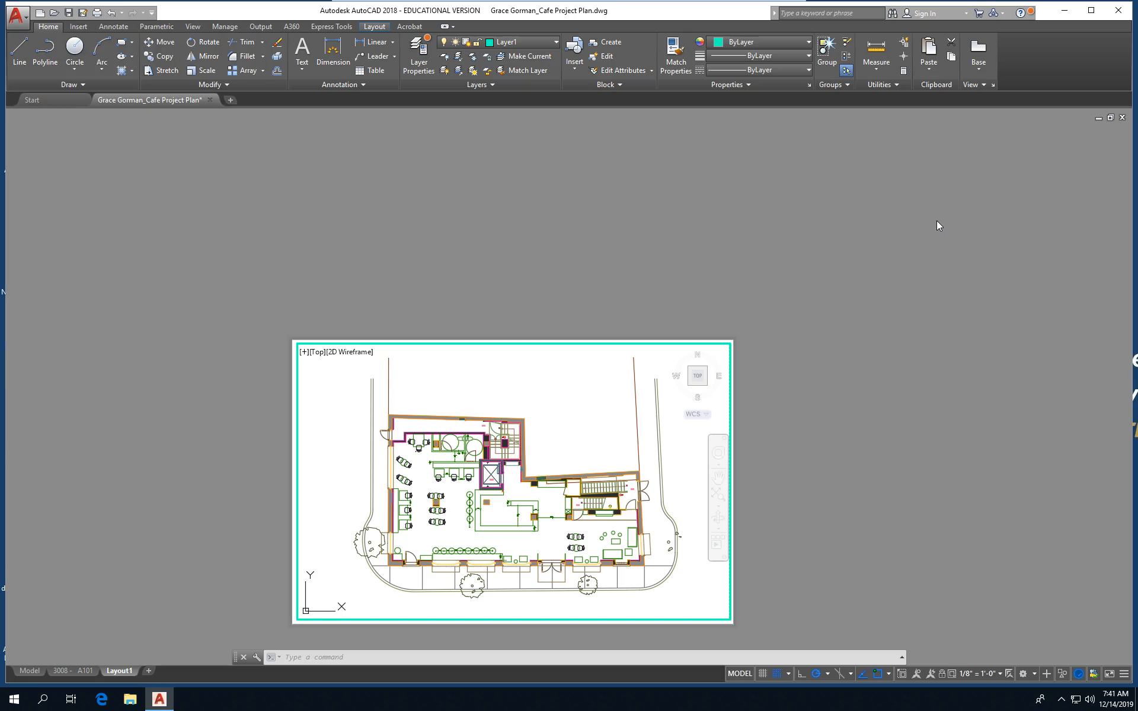
Switch Layout1 to paper space with PS and display the properties of its viewport.
{"action": "type", "text": "p"}
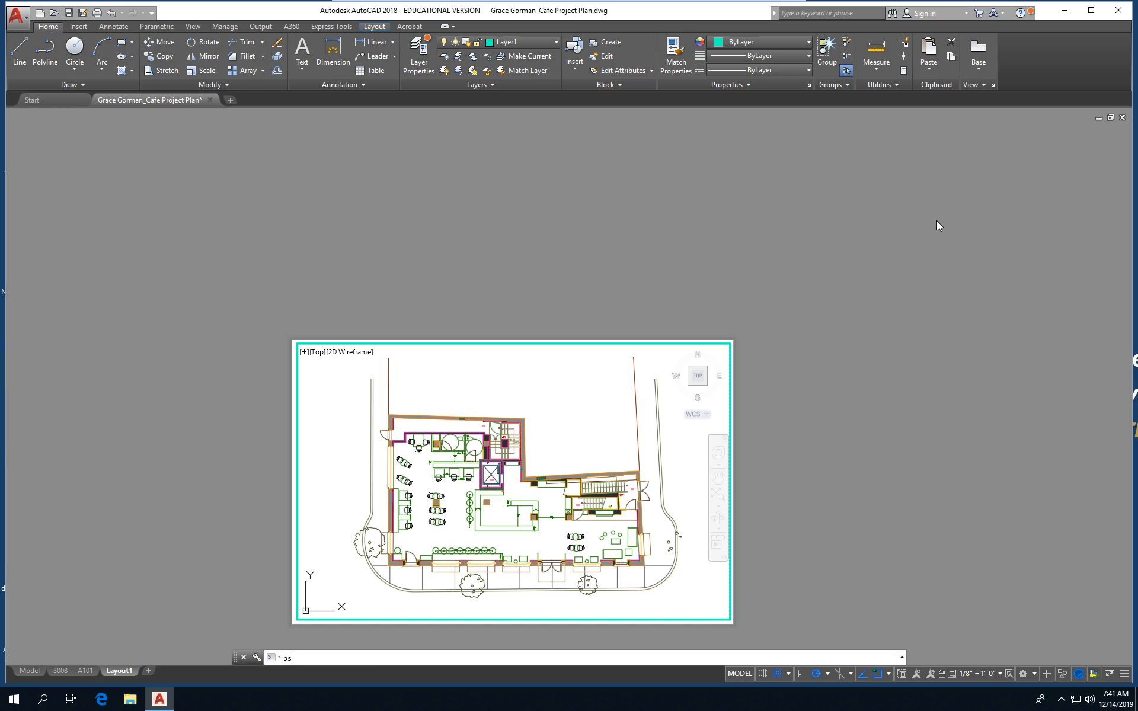
{"action": "type", "text": "s"}
{"action": "key", "text": "Return"}
{"action": "left_click", "coordinate": [523, 343]}
{"action": "right_click", "coordinate": [523, 343]}
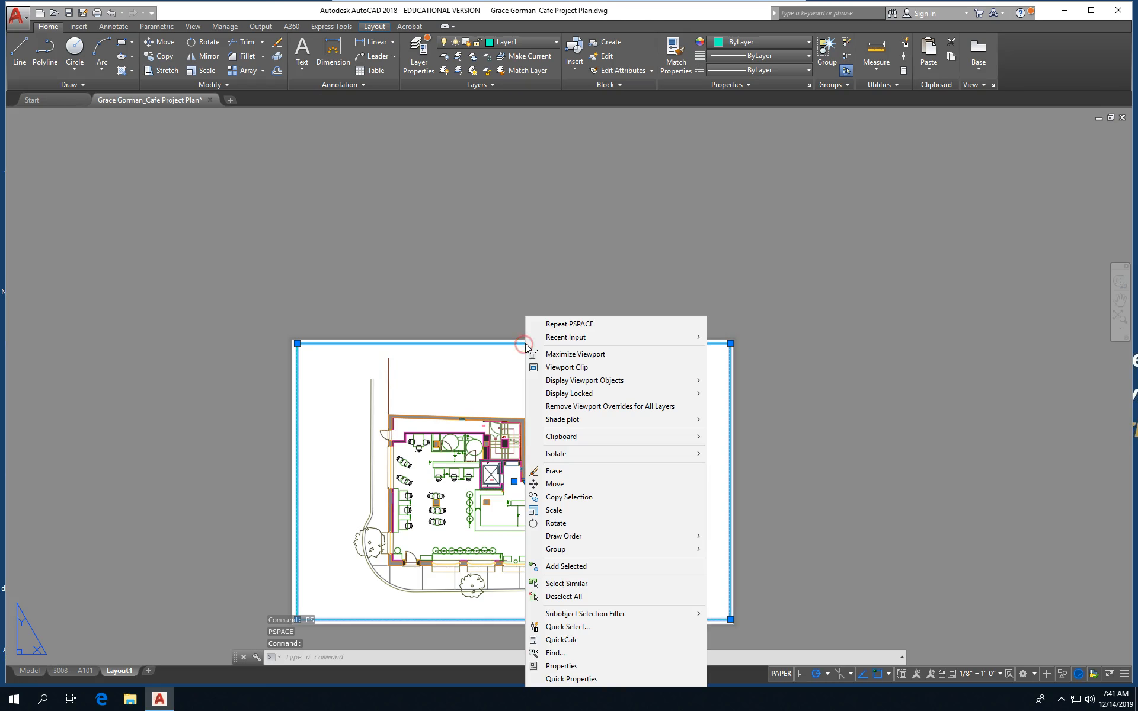
{"action": "left_click", "coordinate": [636, 667]}
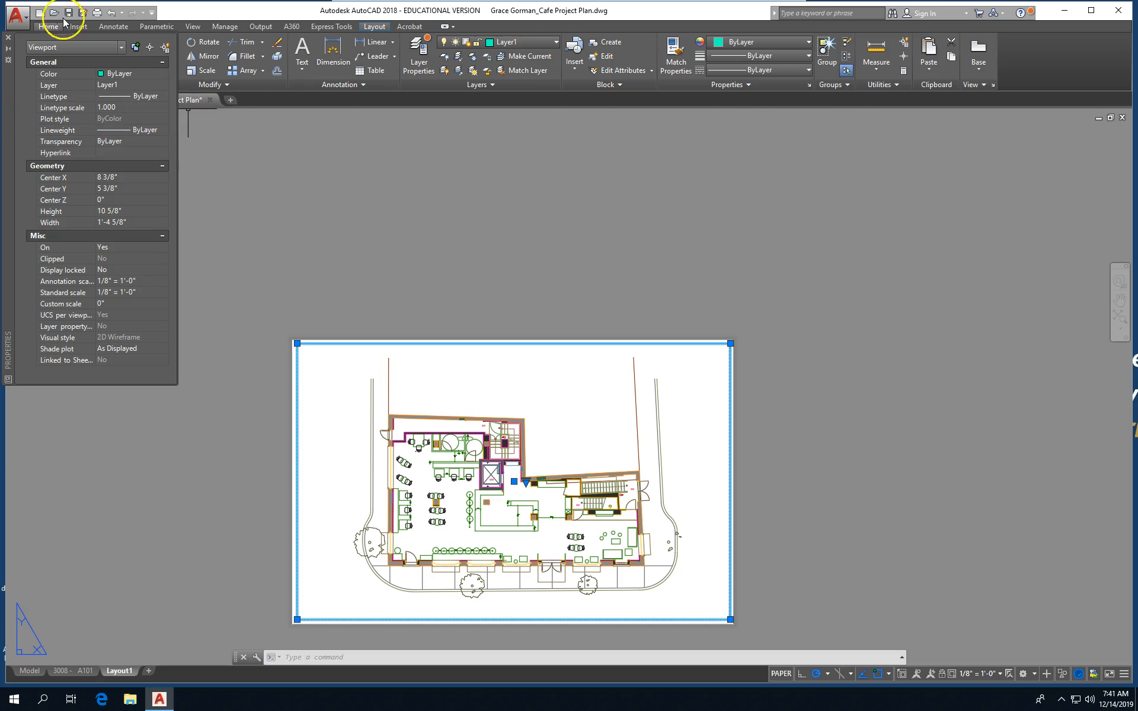
Check Layout1's plotter and plot size in the Page Setup Manager, and close it without changes.
{"action": "left_click", "coordinate": [16, 16]}
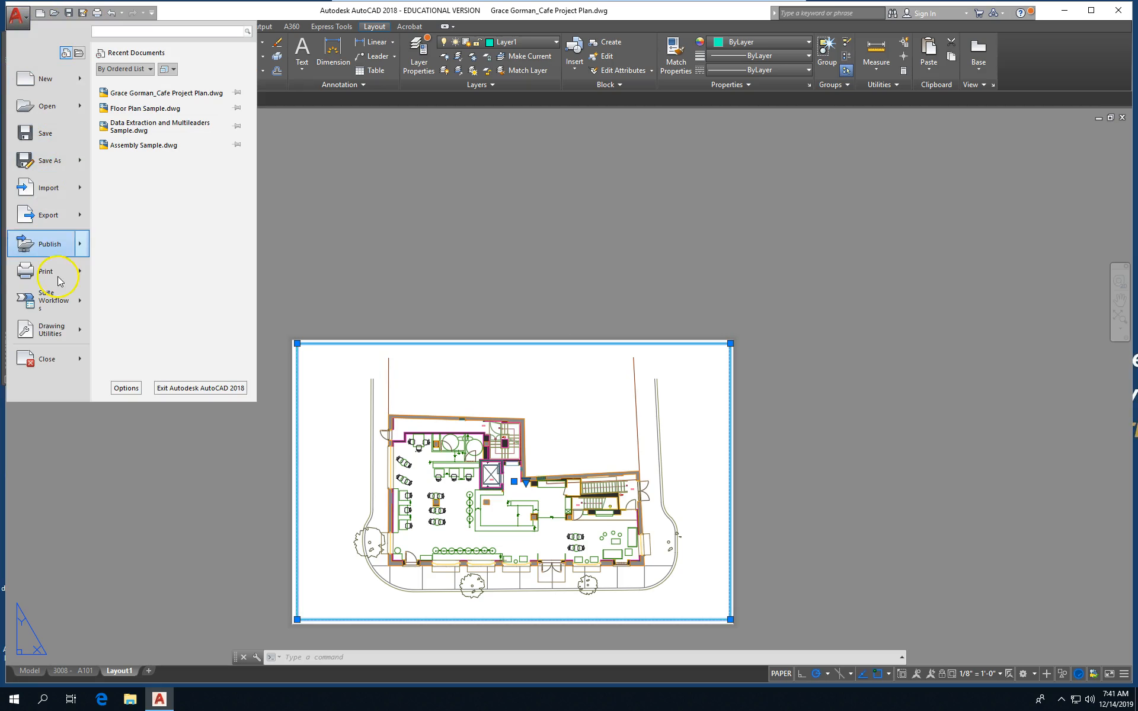
{"action": "mouse_move", "coordinate": [60, 275]}
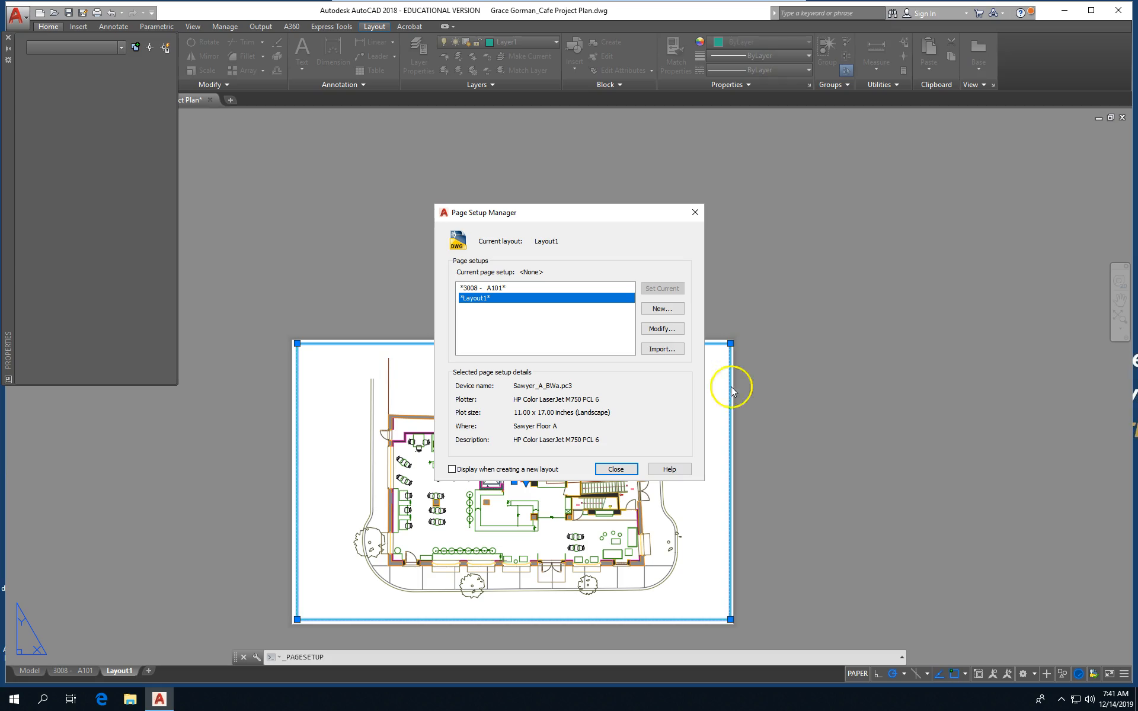
{"action": "left_click", "coordinate": [624, 473]}
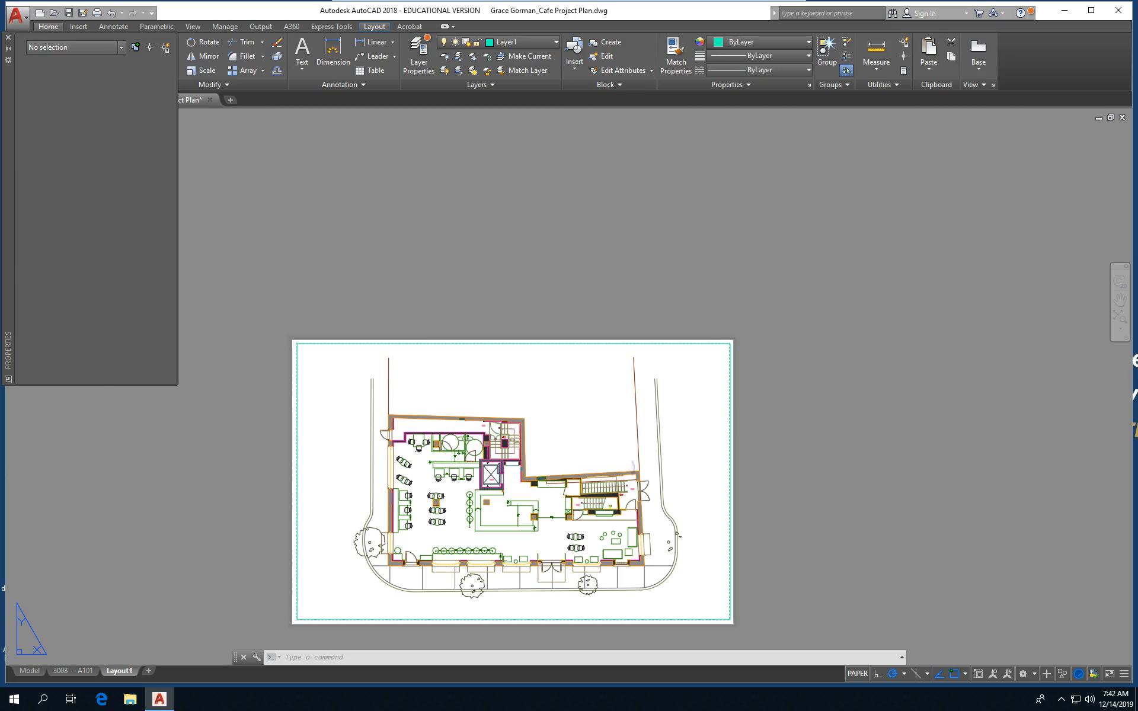
Set the standard scale of Layout1's viewport to 1/4" = 1'-0".
{"action": "left_click", "coordinate": [732, 390]}
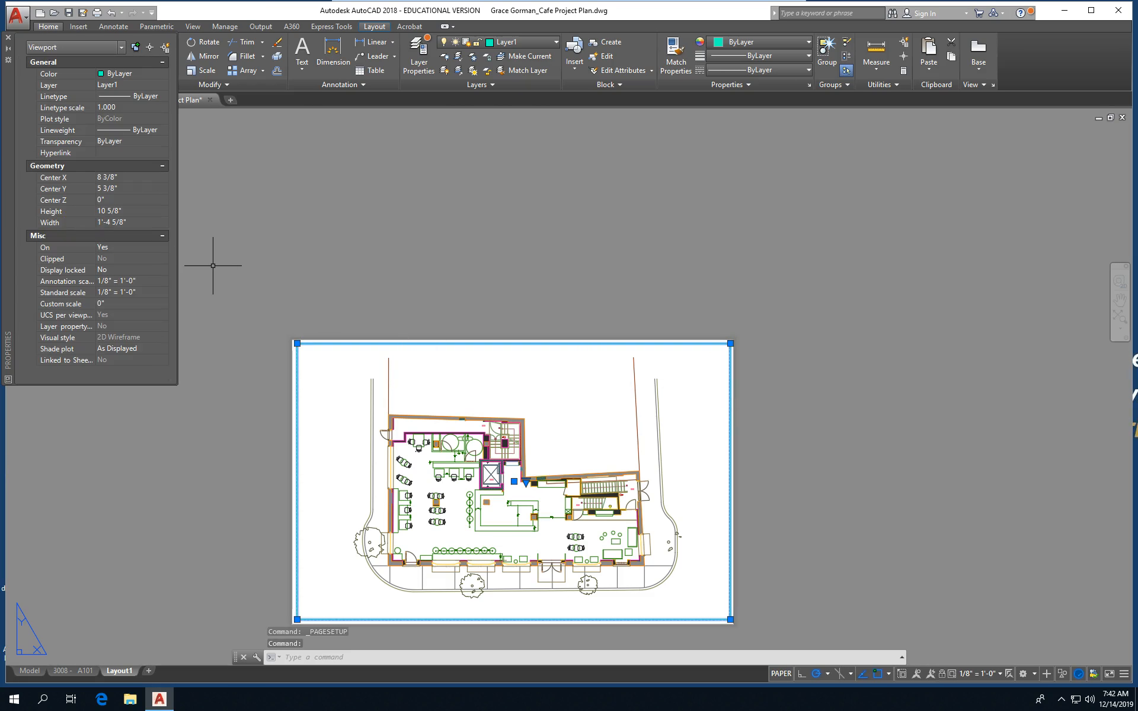
{"action": "left_click", "coordinate": [163, 293]}
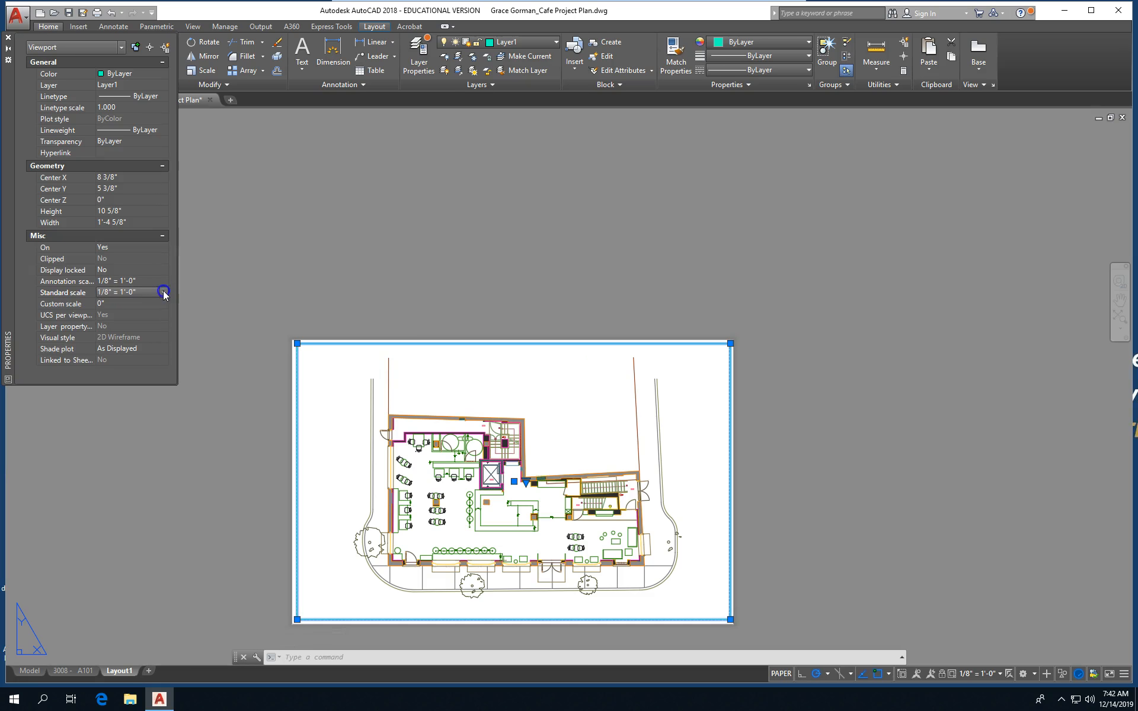
{"action": "left_click", "coordinate": [163, 293]}
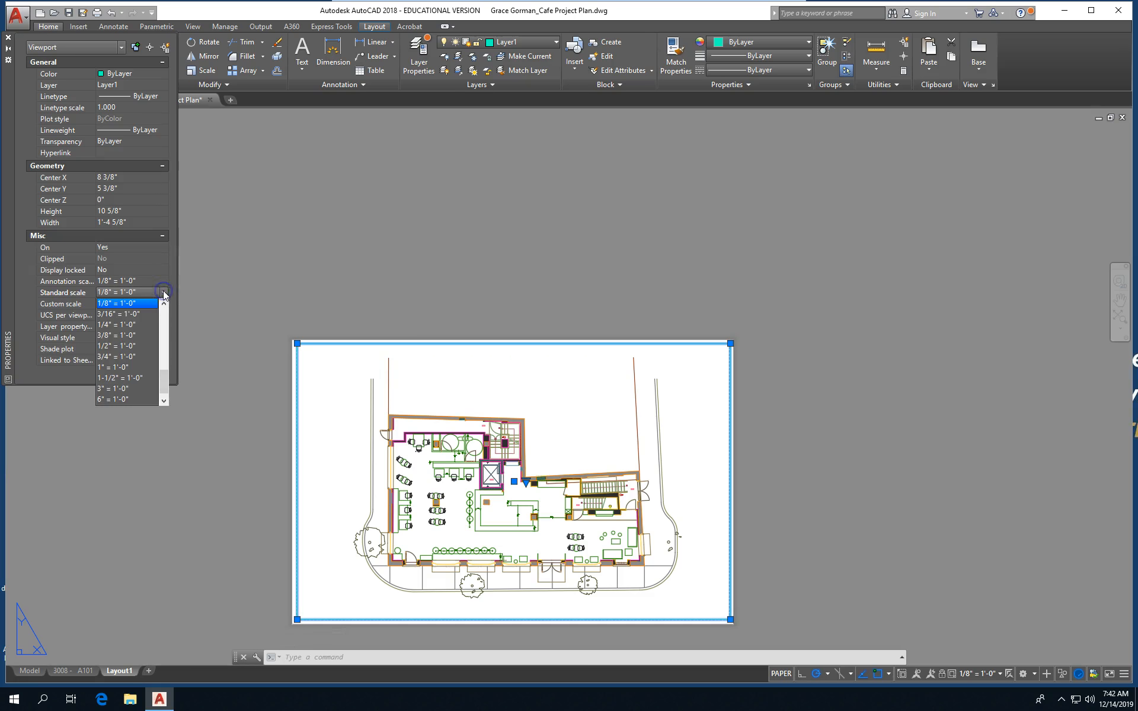
{"action": "left_click", "coordinate": [127, 325]}
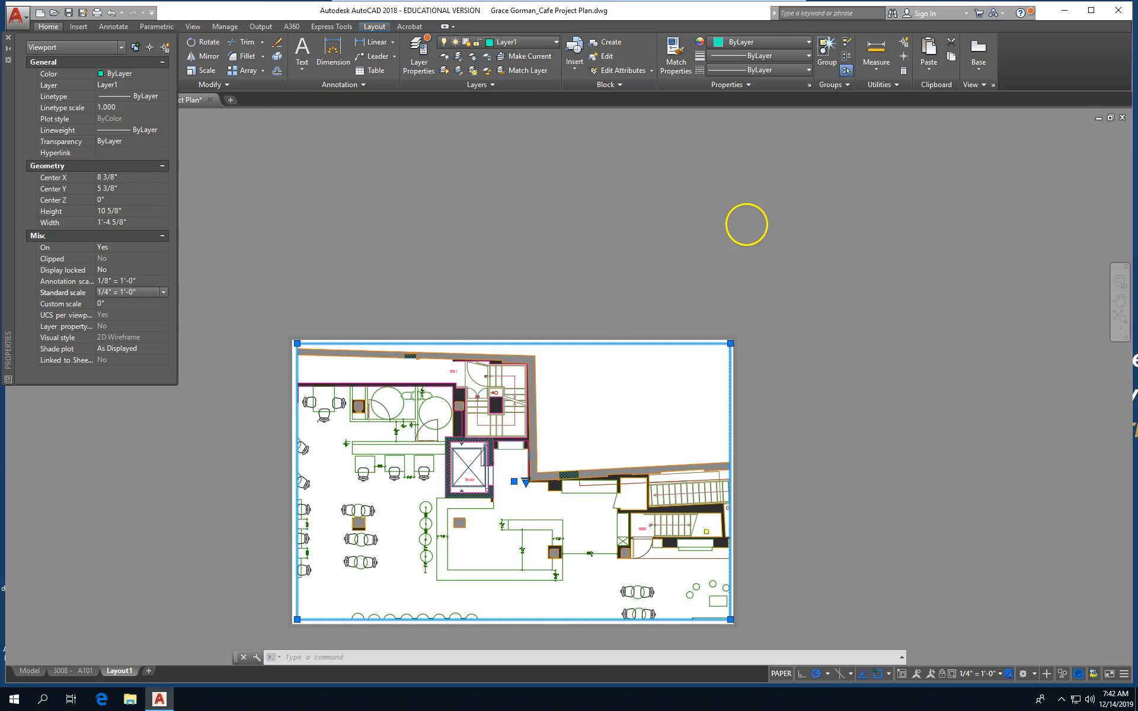
Stretch the viewport's lower corners around the plan and sidewalk, to about 2'-0 1/8" wide by 1'-2 7/8" high.
{"action": "scroll", "coordinate": [748, 221], "scroll_direction": "down", "scroll_amount": 3}
{"action": "scroll", "coordinate": [584, 385], "scroll_direction": "up", "scroll_amount": 2}
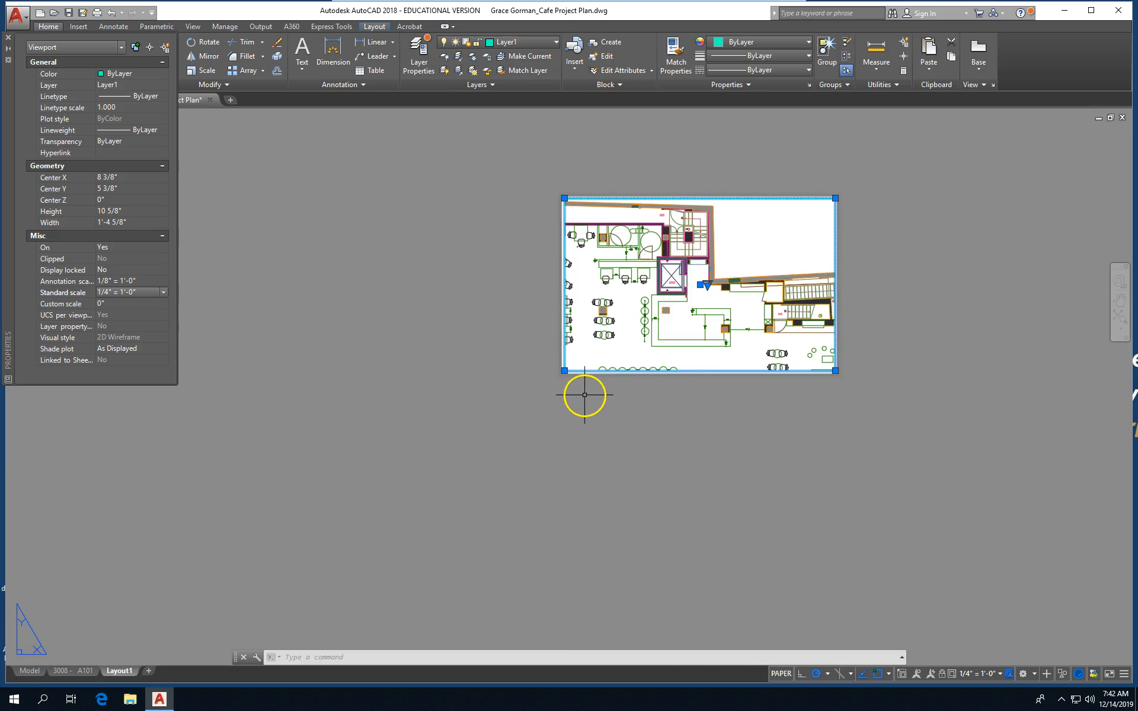
{"action": "left_click", "coordinate": [565, 371]}
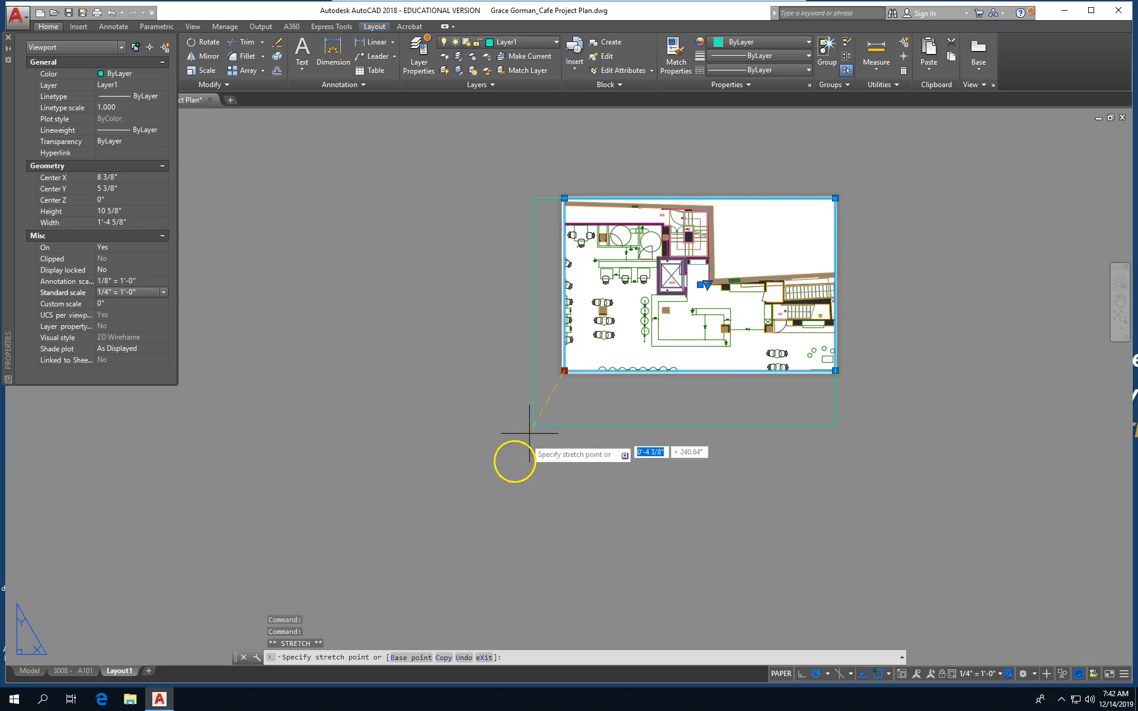
{"action": "left_click", "coordinate": [477, 488]}
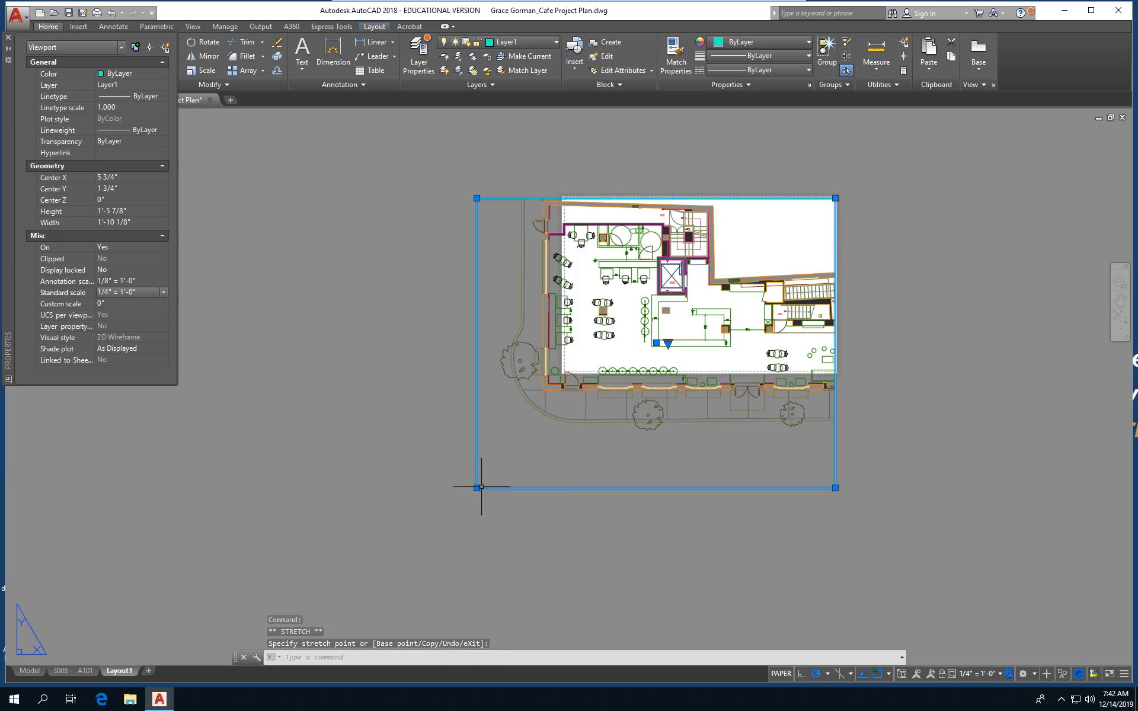
{"action": "left_click", "coordinate": [835, 487]}
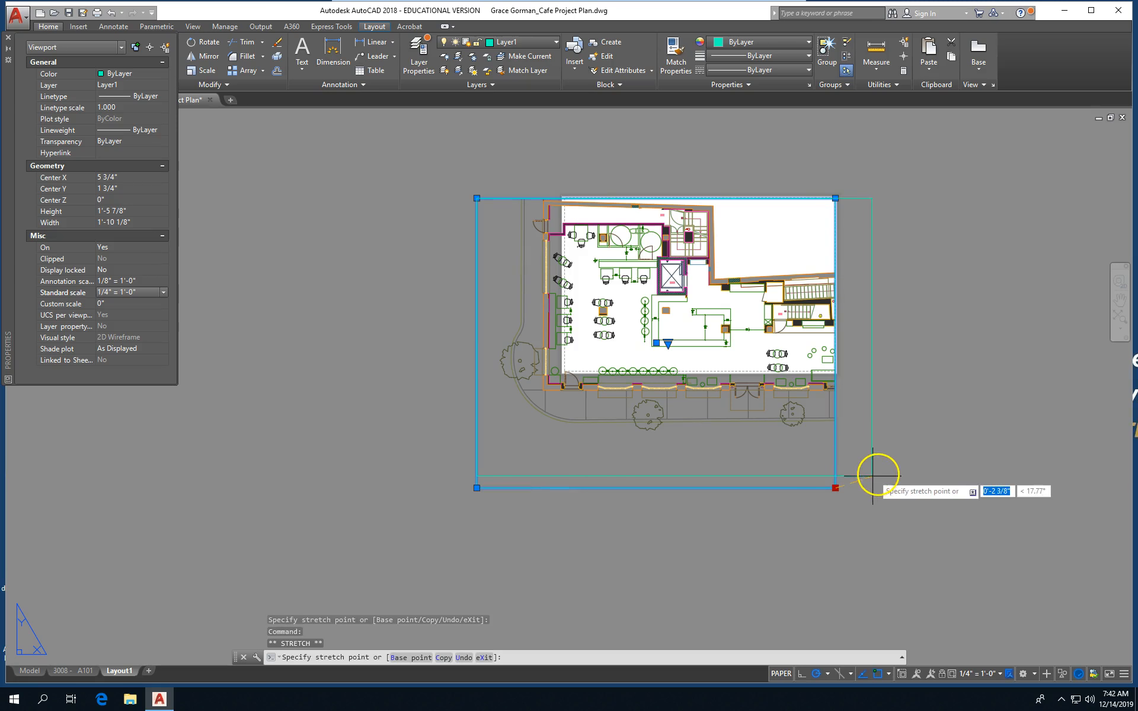
{"action": "left_click", "coordinate": [869, 441]}
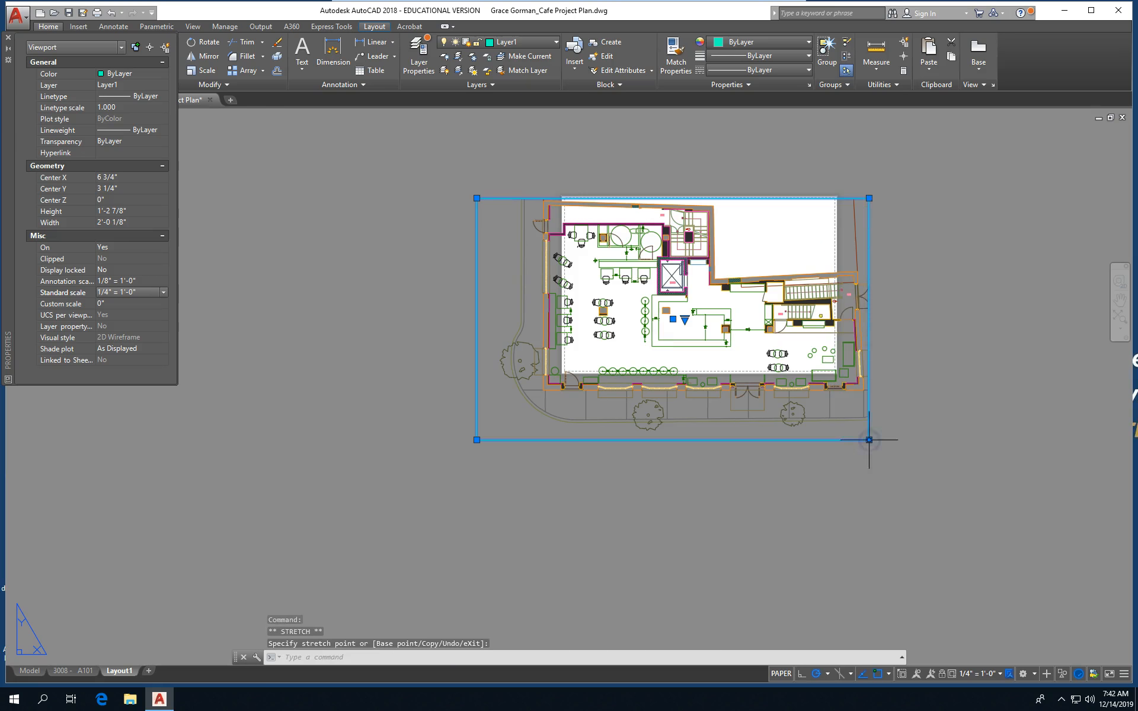
Adjust the viewport's upper corners to enclose both side streets, making it about 2'-1 3/8" wide by 1'-3 3/4" high.
{"action": "left_click", "coordinate": [869, 198]}
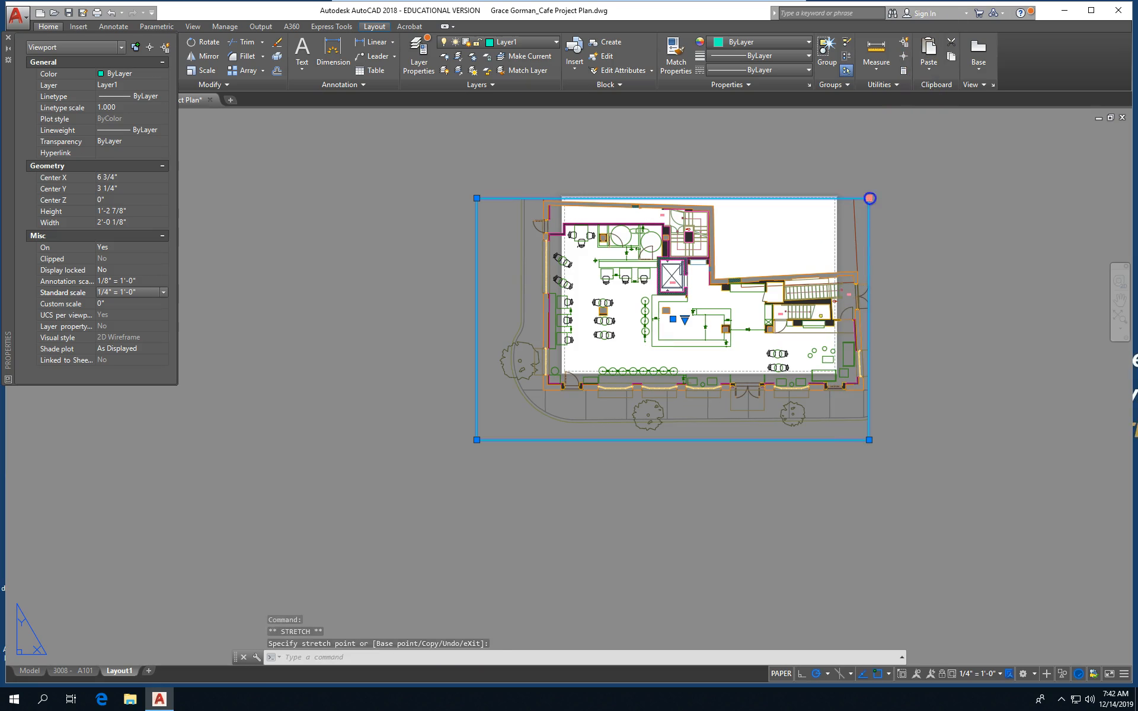
{"action": "left_click", "coordinate": [888, 190]}
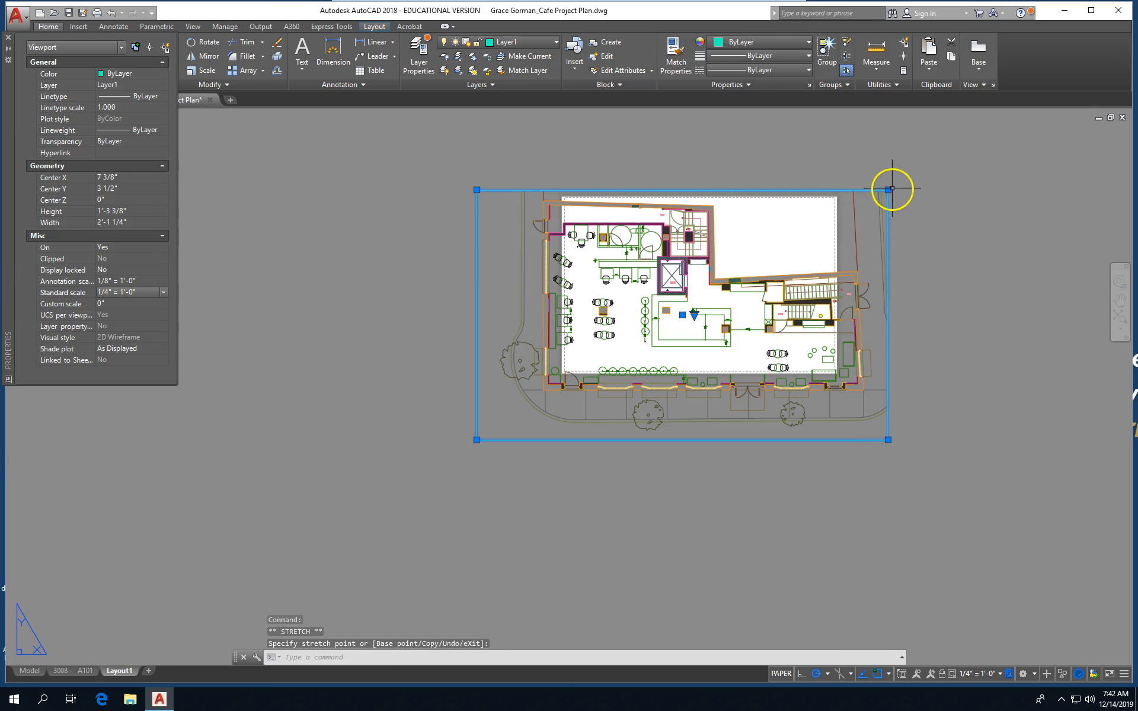
{"action": "left_click", "coordinate": [888, 190]}
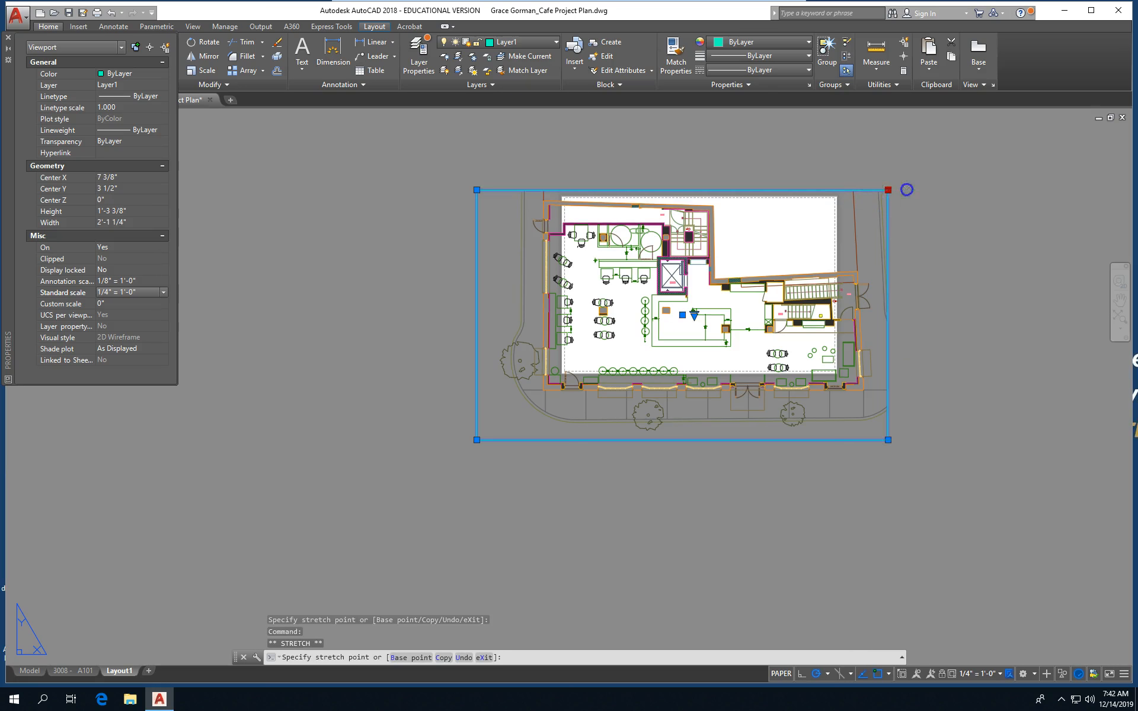
{"action": "left_click", "coordinate": [907, 189]}
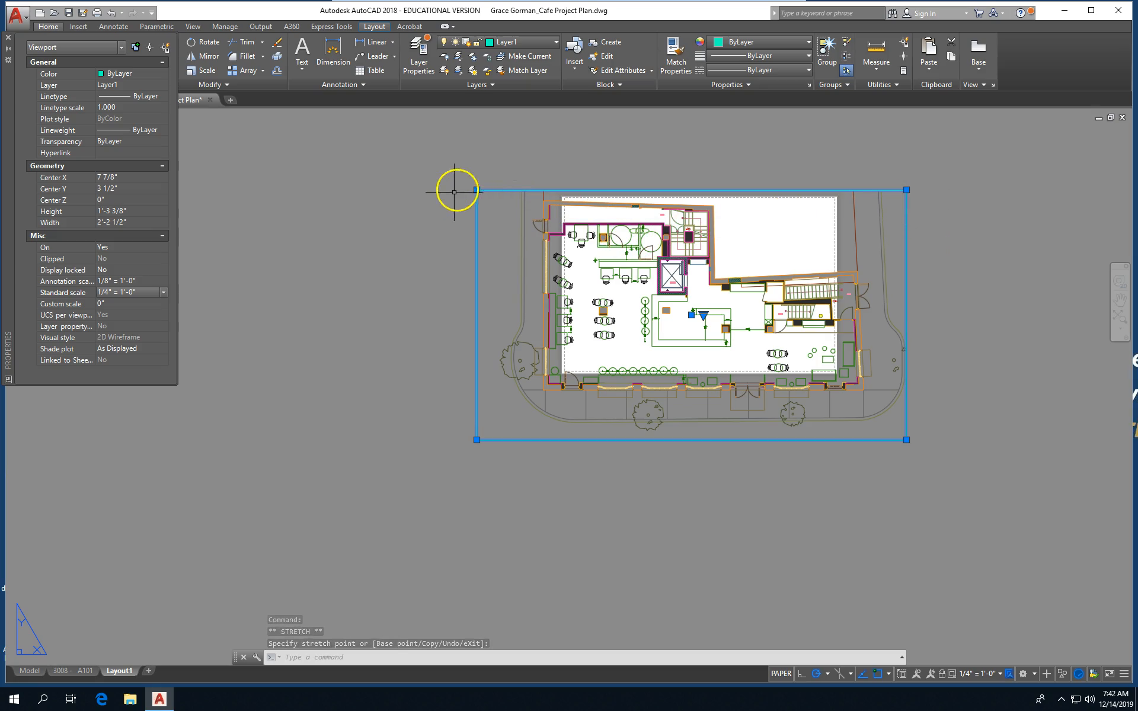
{"action": "left_click", "coordinate": [477, 190]}
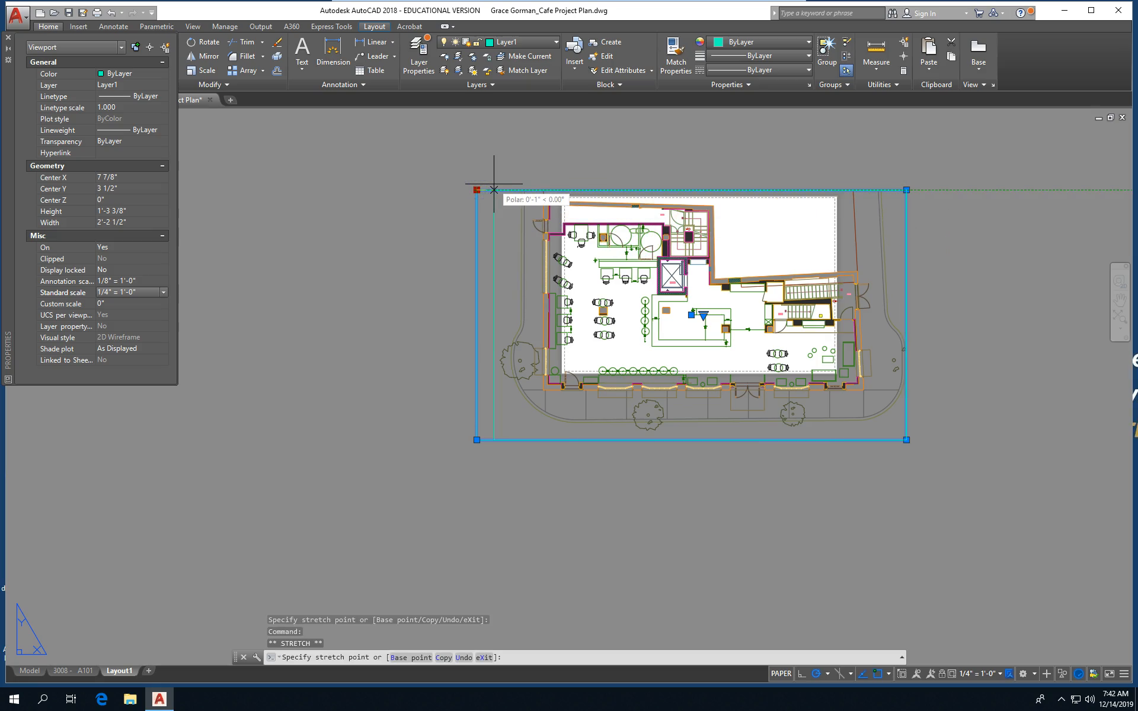
{"action": "left_click", "coordinate": [494, 184]}
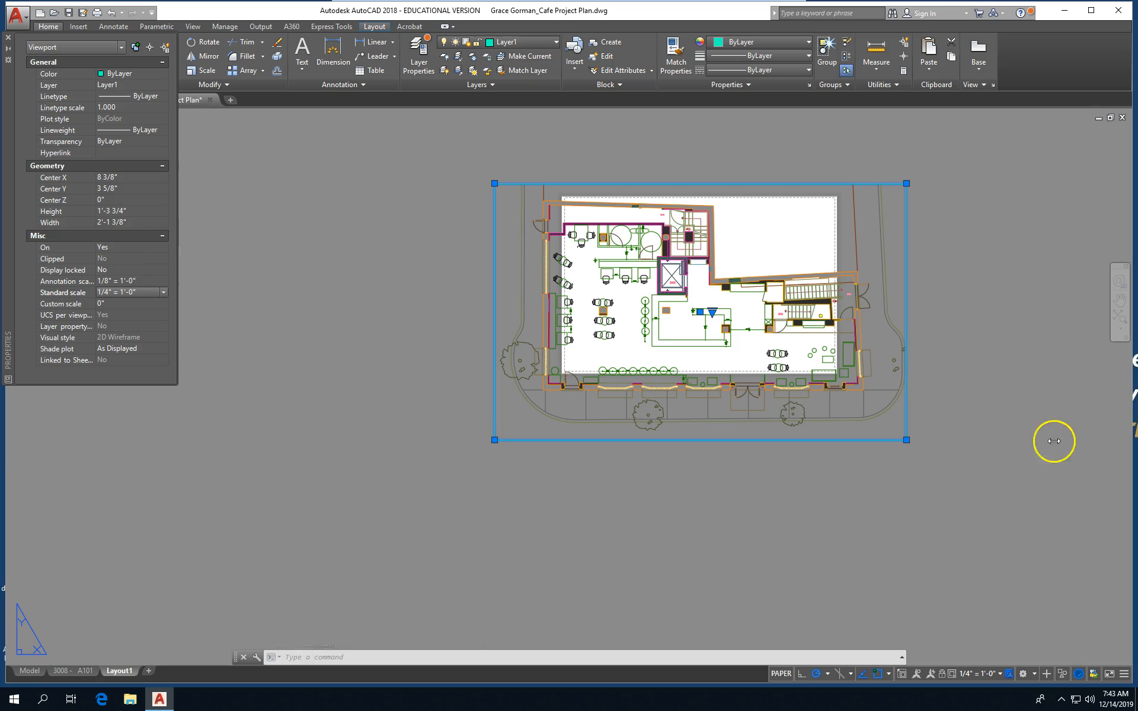
Create a new page setup named ARCH D 24x36 for Layout1, based on the Layout1 settings.
{"action": "left_click", "coordinate": [22, 20]}
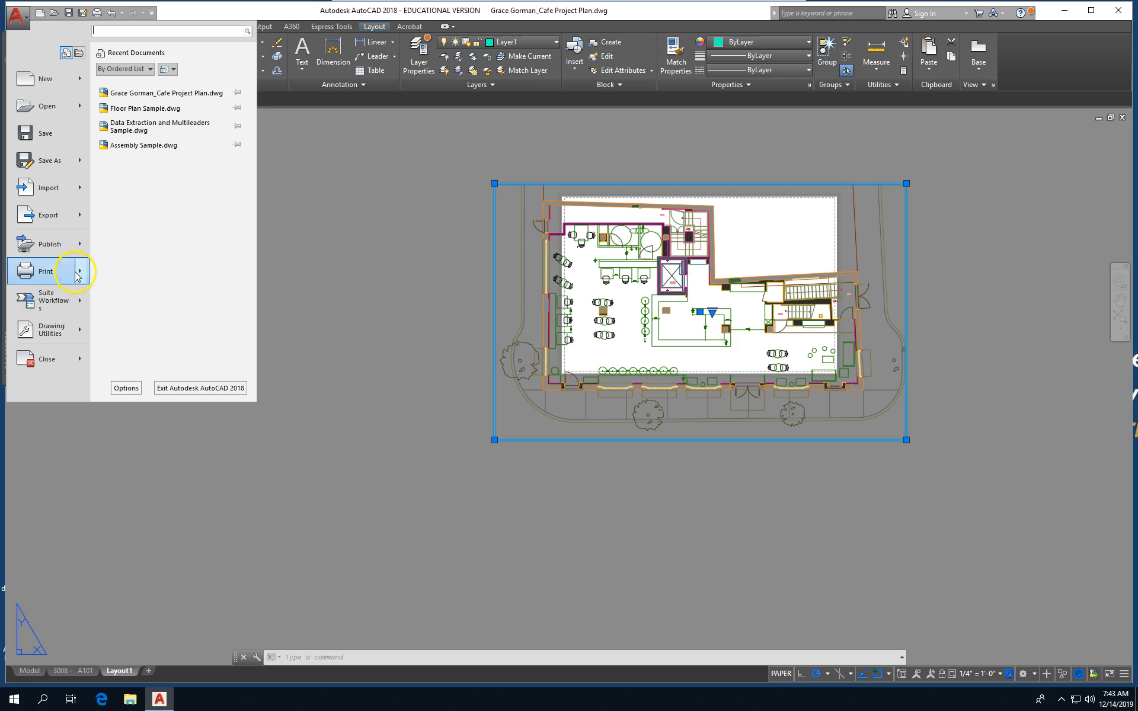
{"action": "mouse_move", "coordinate": [70, 275]}
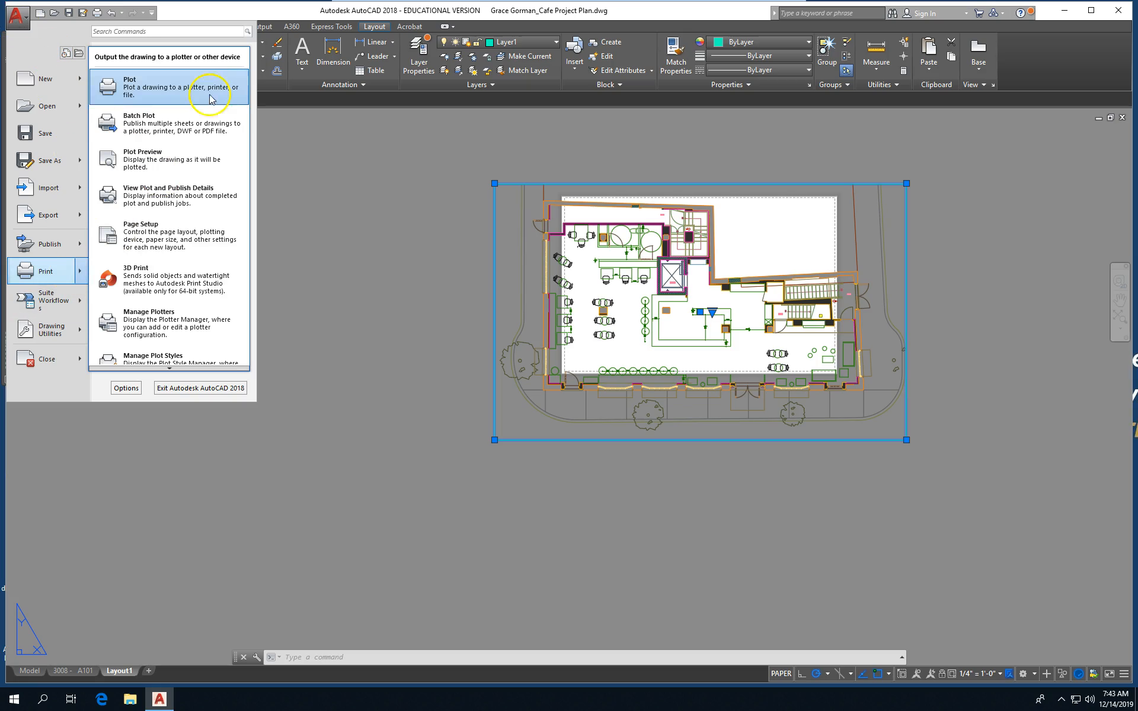
{"action": "left_click", "coordinate": [189, 238]}
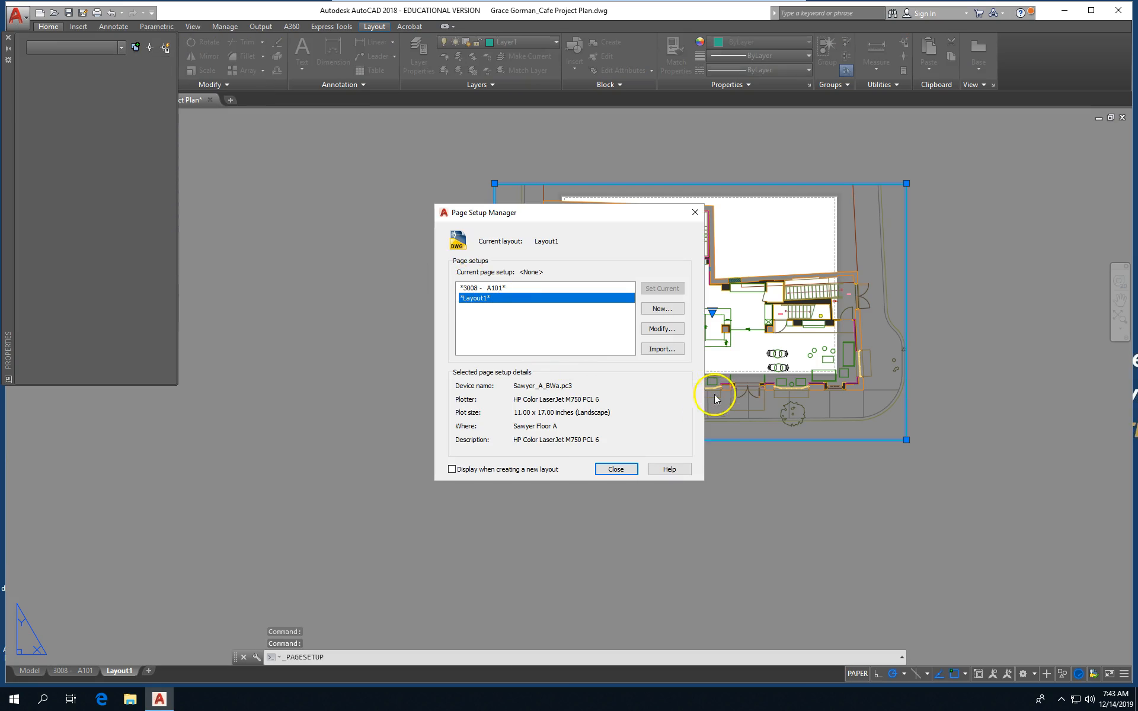
{"action": "left_click", "coordinate": [662, 309]}
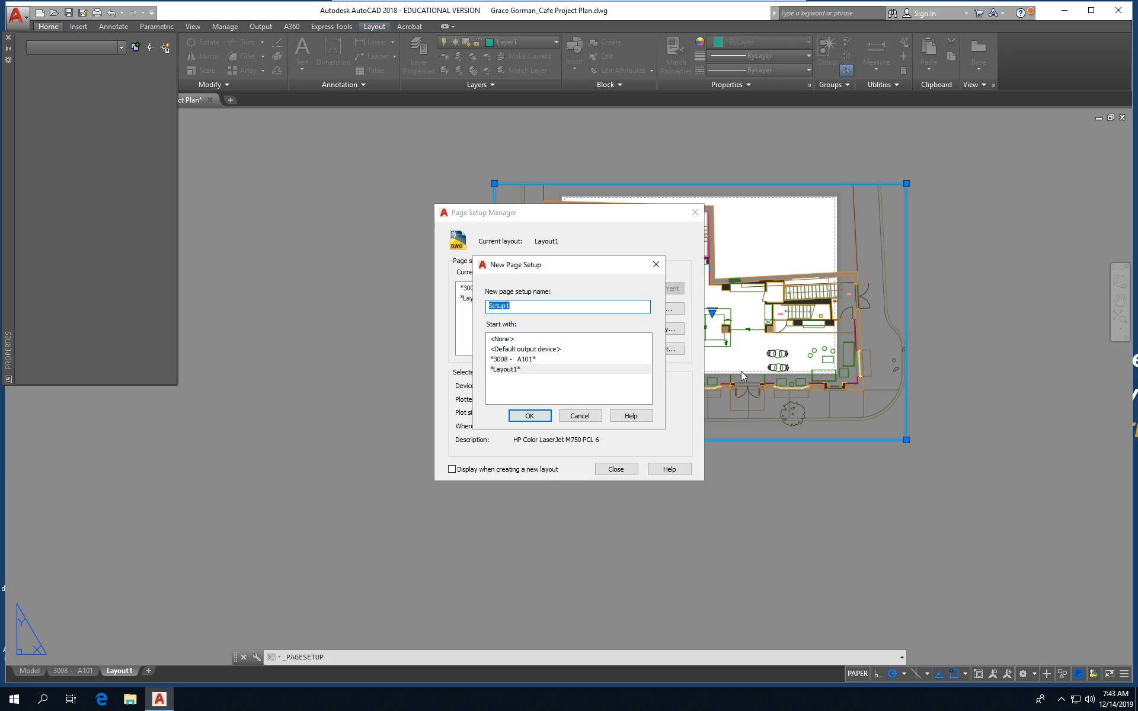
{"action": "type", "text": "ARCH D 24x36"}
{"action": "left_click", "coordinate": [530, 416]}
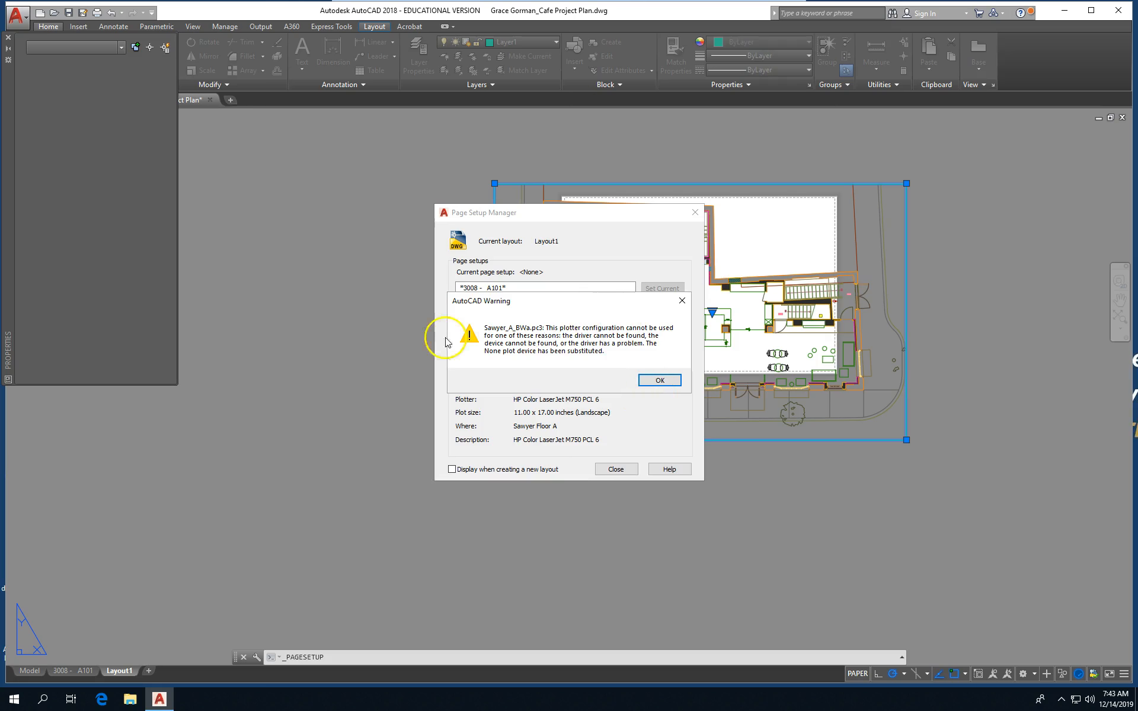
{"action": "left_click", "coordinate": [660, 381]}
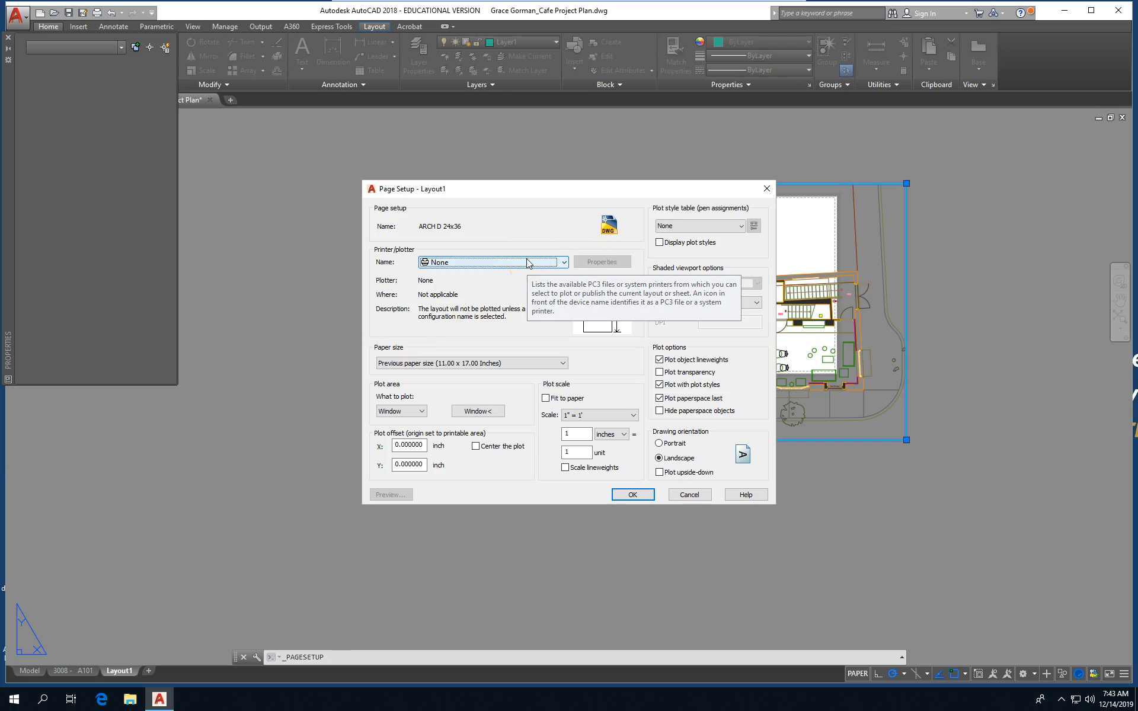
Set the page setup's plotter to Adobe PDF and its paper size to ARCH D.
{"action": "left_click", "coordinate": [510, 263]}
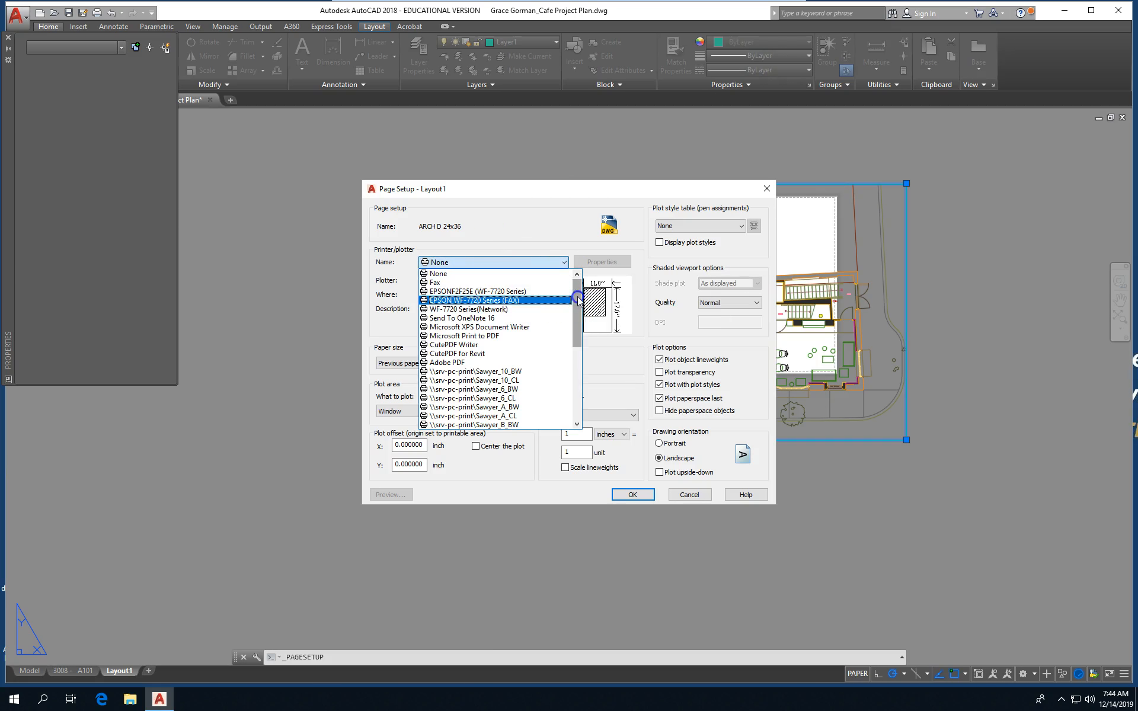
{"action": "left_click_drag", "start_coordinate": [582, 300], "coordinate": [582, 313]}
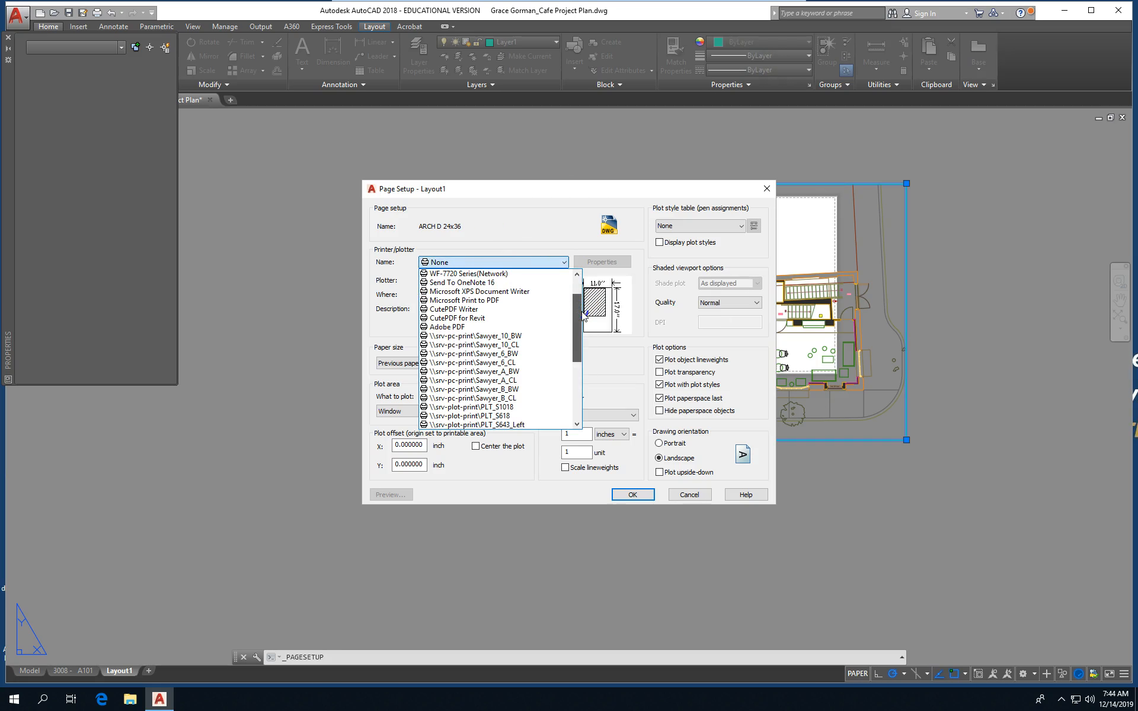
{"action": "left_click", "coordinate": [490, 328]}
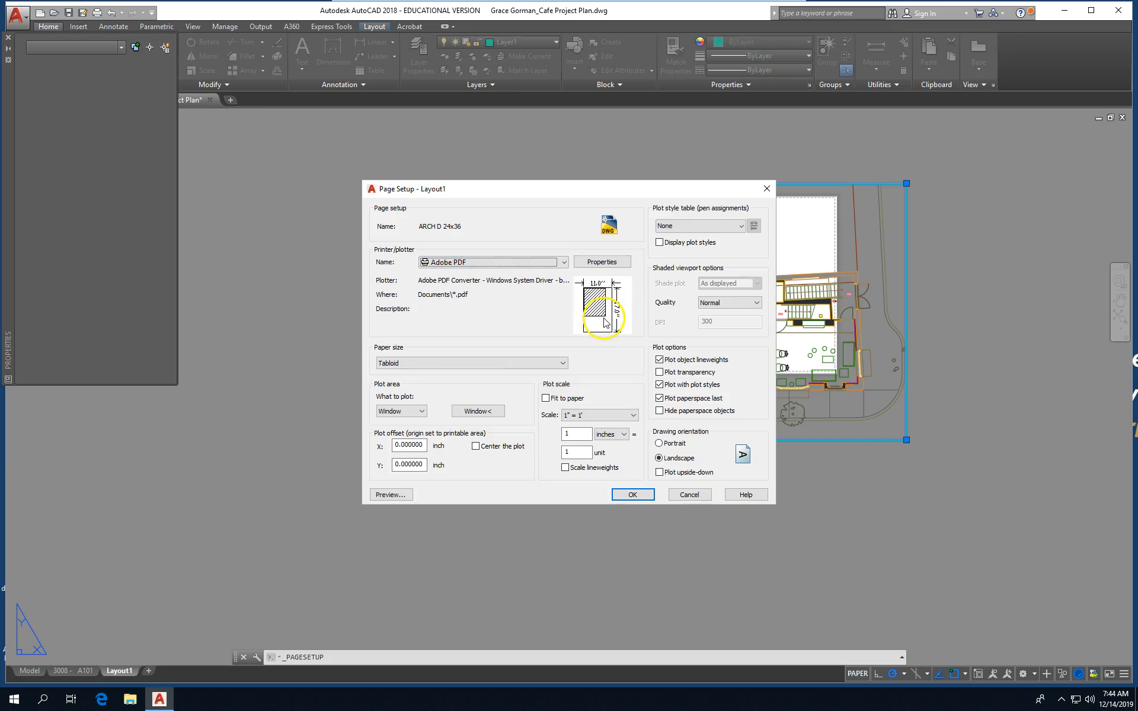
{"action": "mouse_move", "coordinate": [605, 323]}
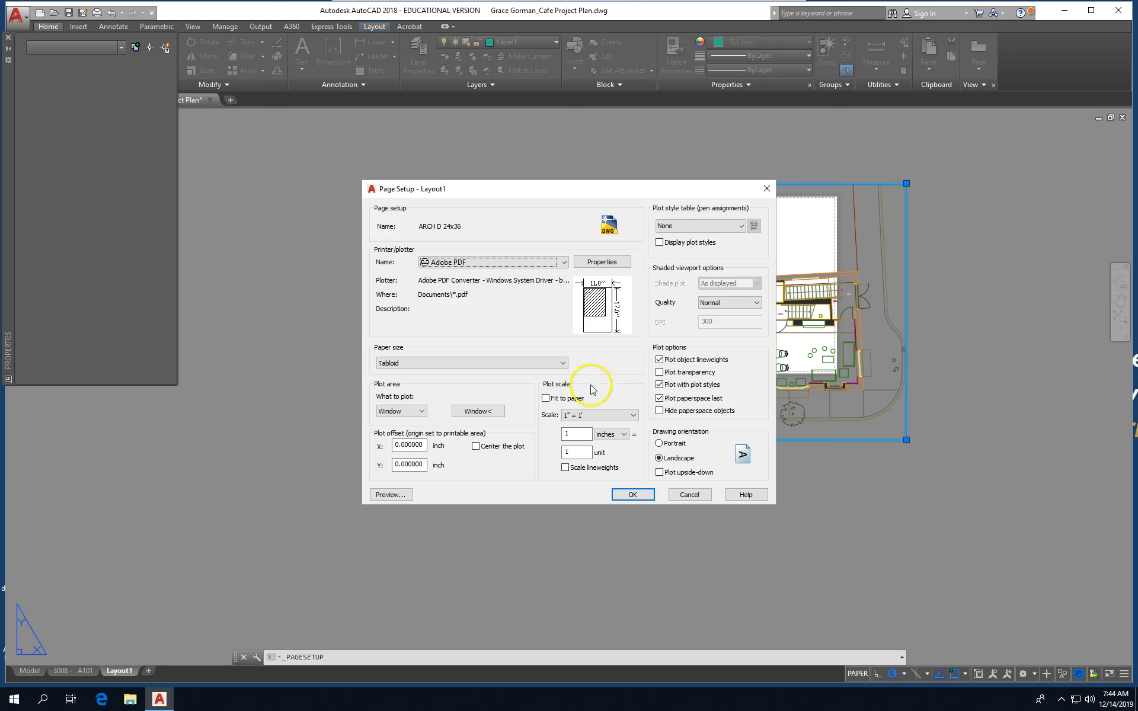
{"action": "left_click", "coordinate": [503, 364]}
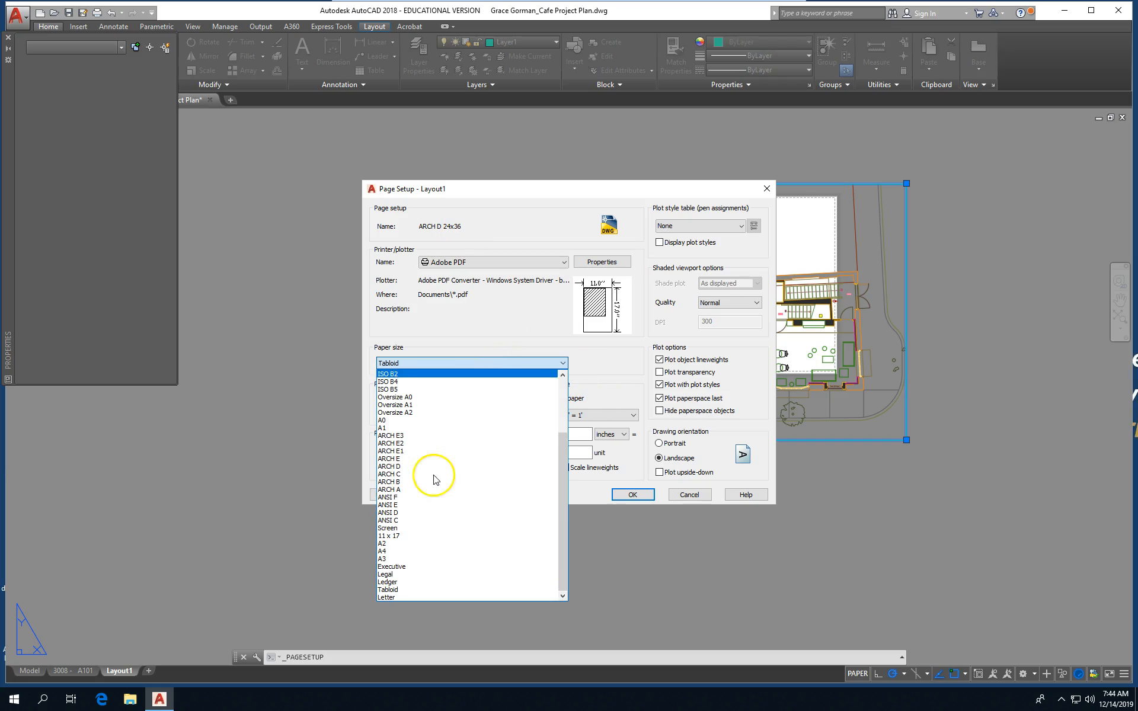
{"action": "left_click", "coordinate": [419, 466]}
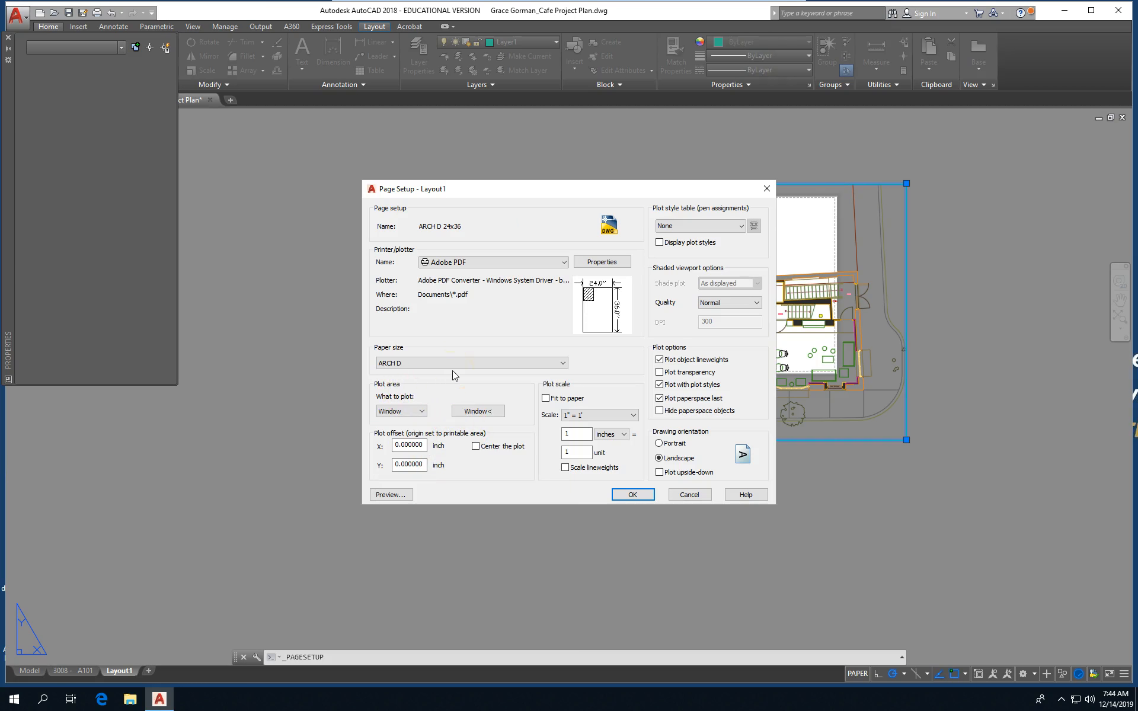
Set the plot area to Extents and the plot style table to ADI_2019.ctb, and save the page setup.
{"action": "left_click", "coordinate": [420, 411]}
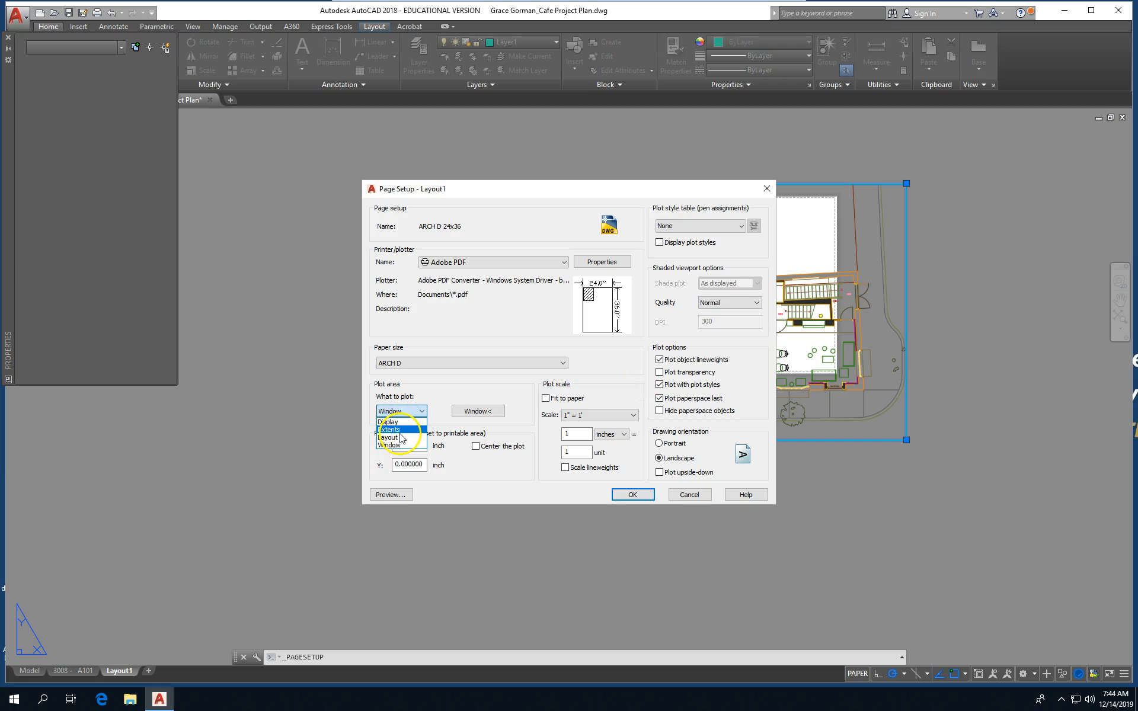
{"action": "left_click", "coordinate": [400, 430]}
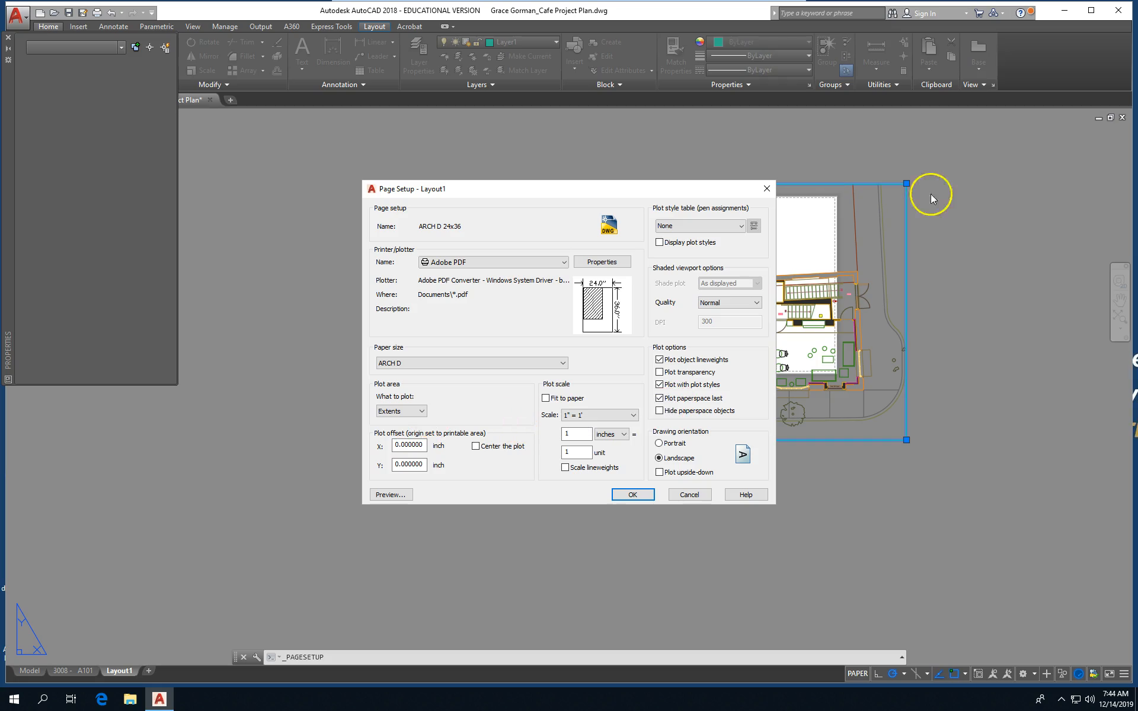
{"action": "left_click", "coordinate": [713, 227]}
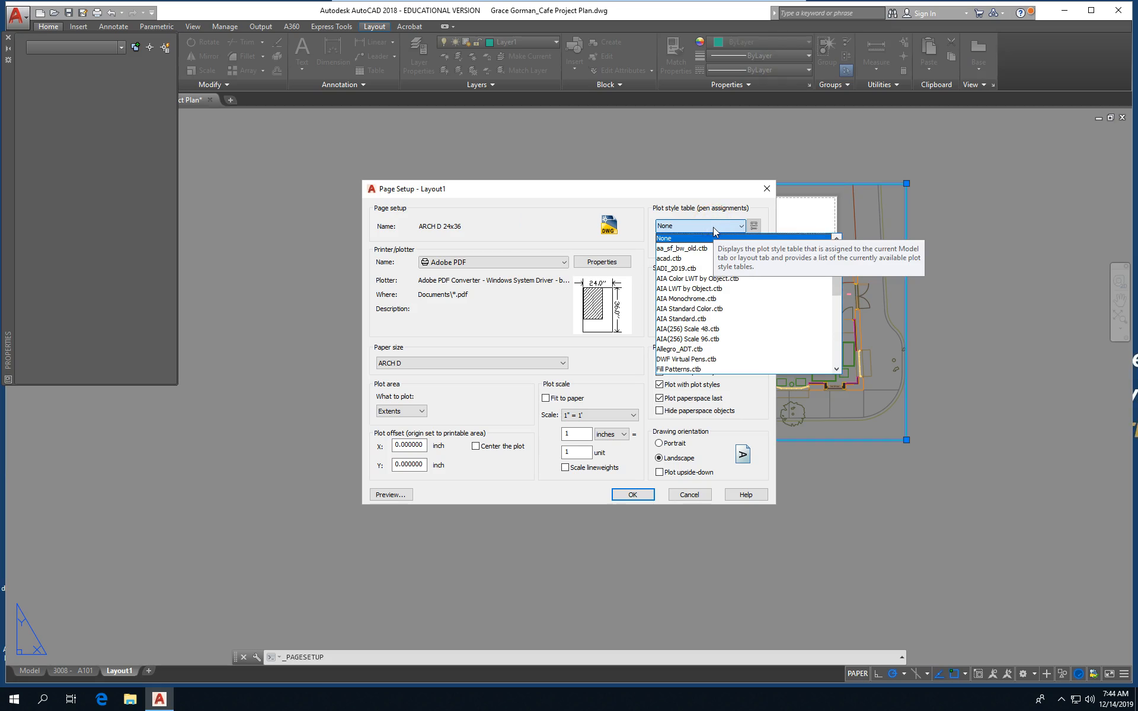
{"action": "left_click", "coordinate": [698, 270]}
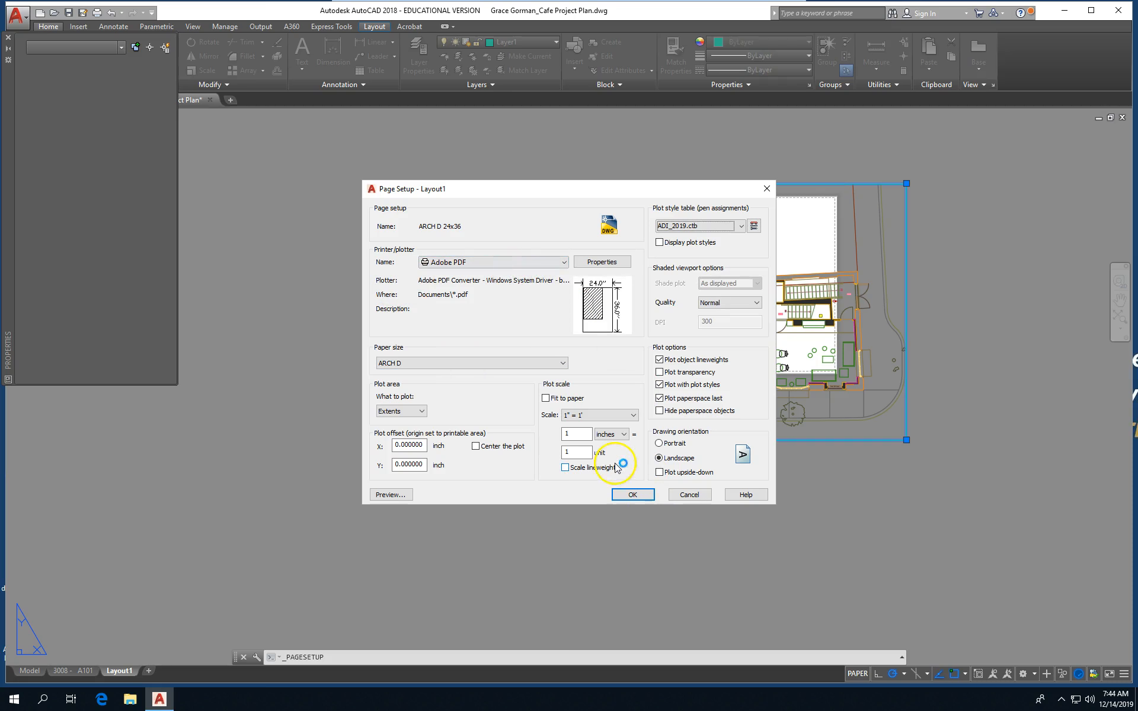
{"action": "left_click", "coordinate": [642, 494]}
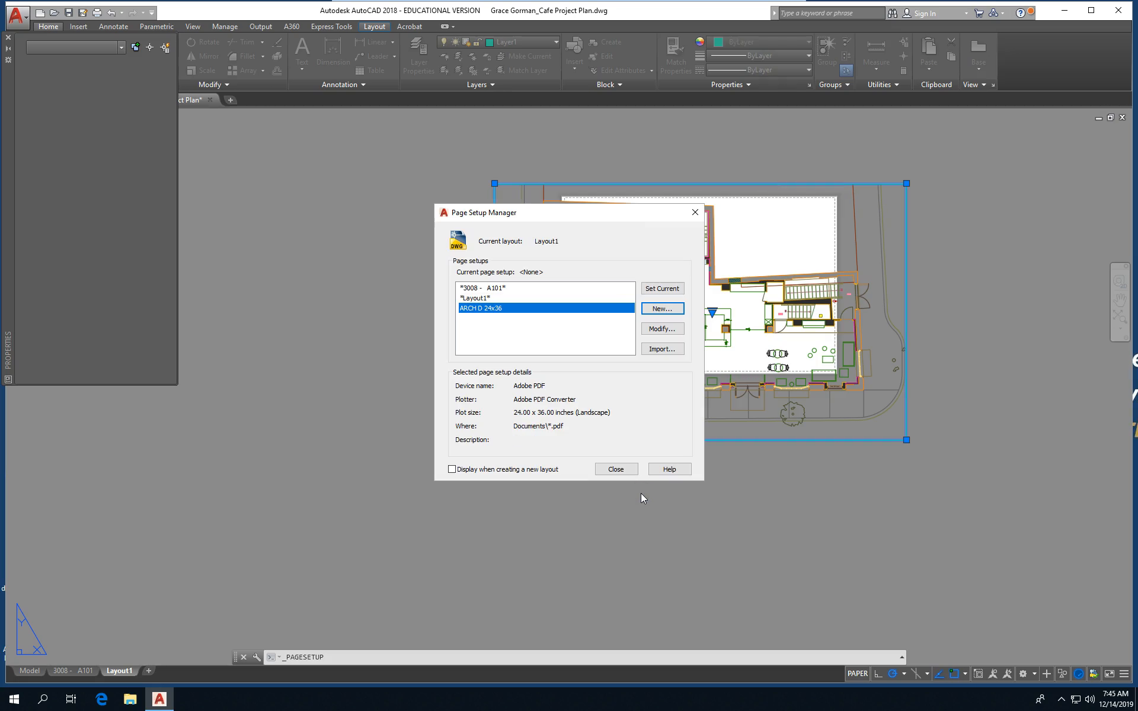
{"action": "left_click", "coordinate": [618, 470]}
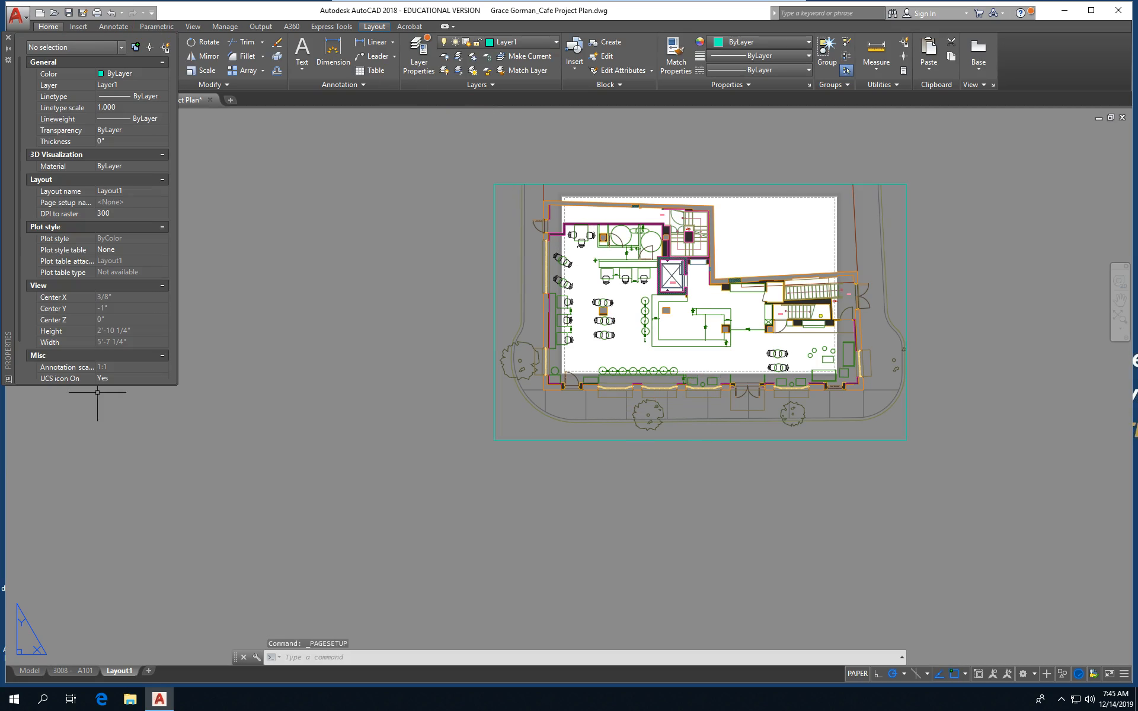
Start a single-sheet plot of Layout1 and apply the ARCH D 24x36 page setup to it.
{"action": "left_click", "coordinate": [19, 27]}
{"action": "left_click", "coordinate": [57, 278]}
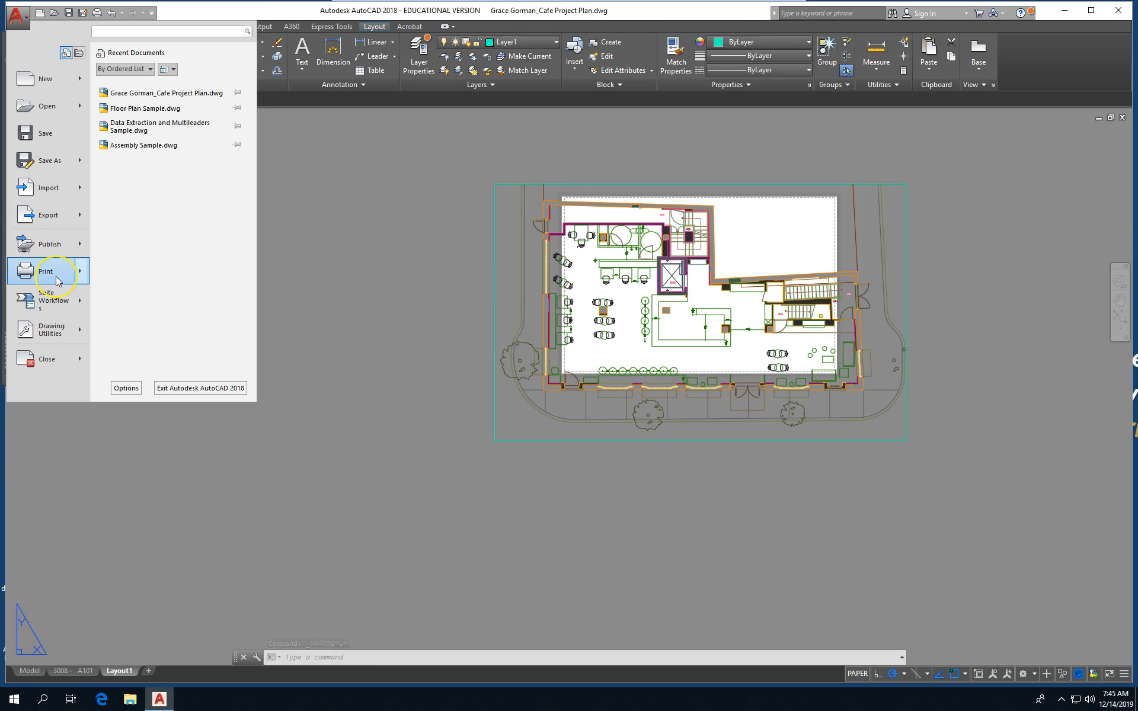
{"action": "left_click", "coordinate": [178, 98]}
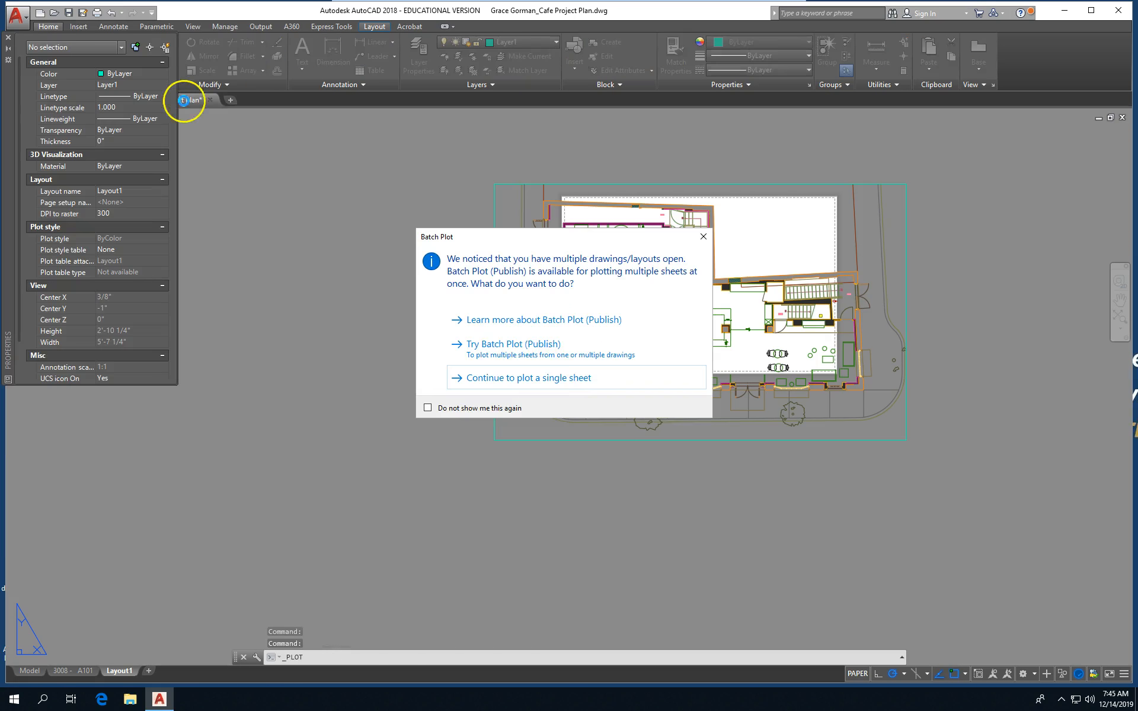
{"action": "left_click", "coordinate": [535, 377]}
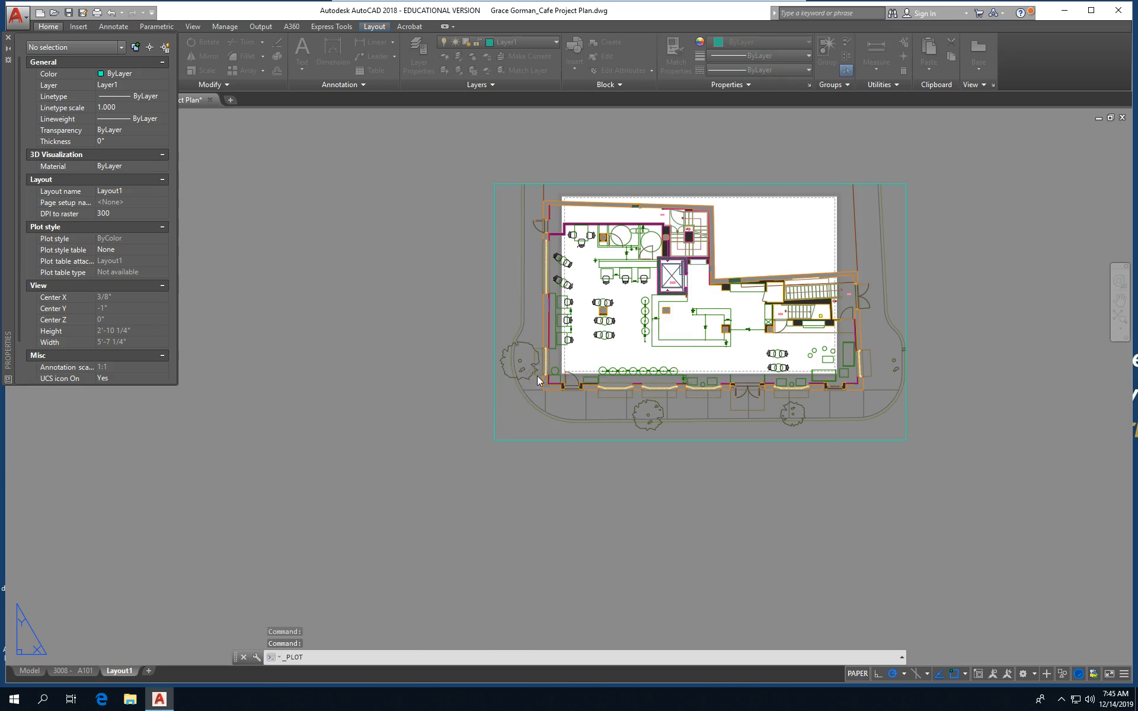
{"action": "left_click", "coordinate": [660, 382]}
{"action": "left_click", "coordinate": [505, 226]}
{"action": "left_click", "coordinate": [451, 252]}
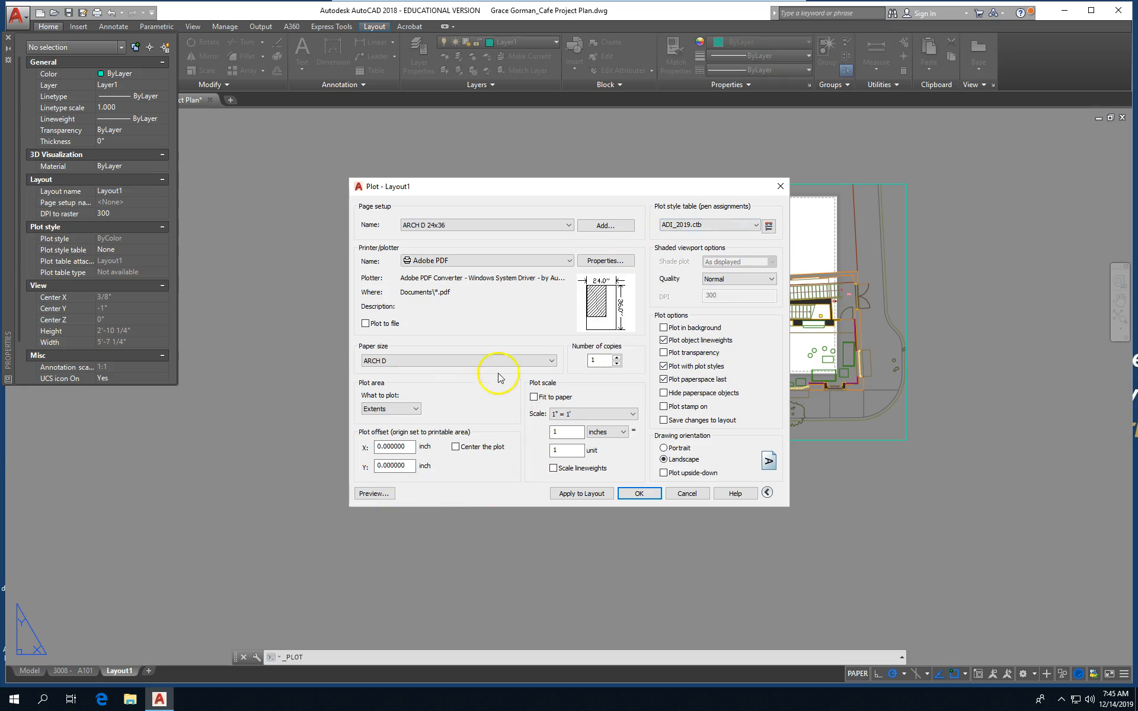
Preview the Layout1 plot and send it to the plotter from the preview.
{"action": "left_click", "coordinate": [375, 494]}
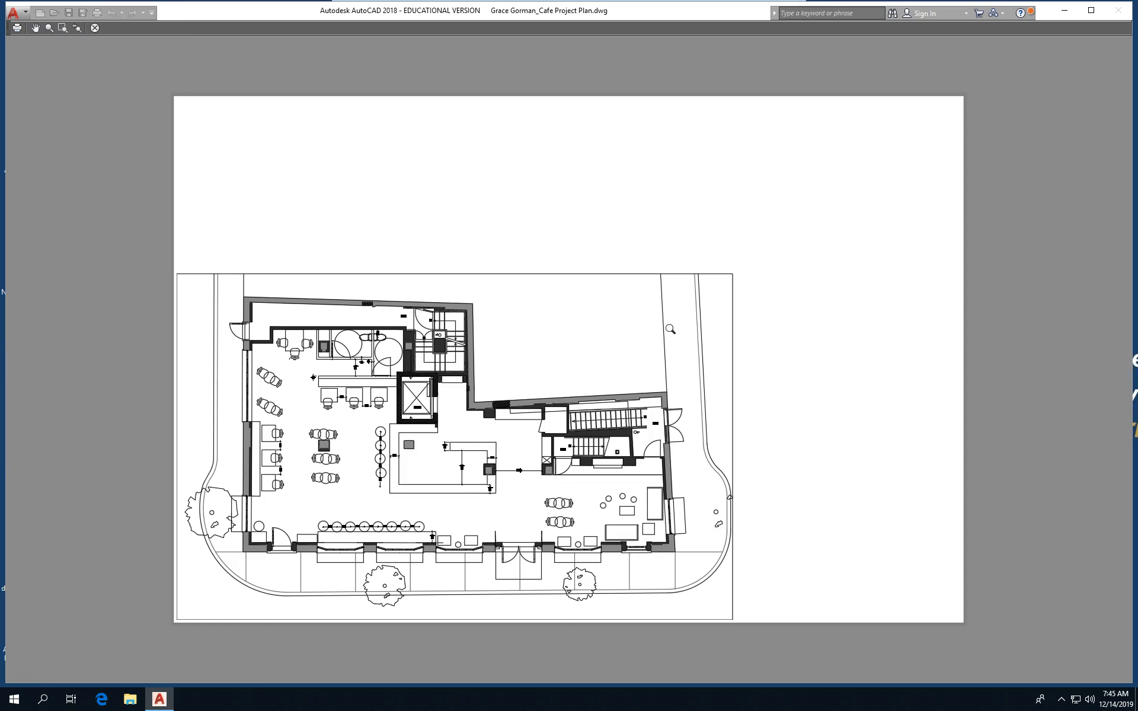
{"action": "right_click", "coordinate": [638, 326]}
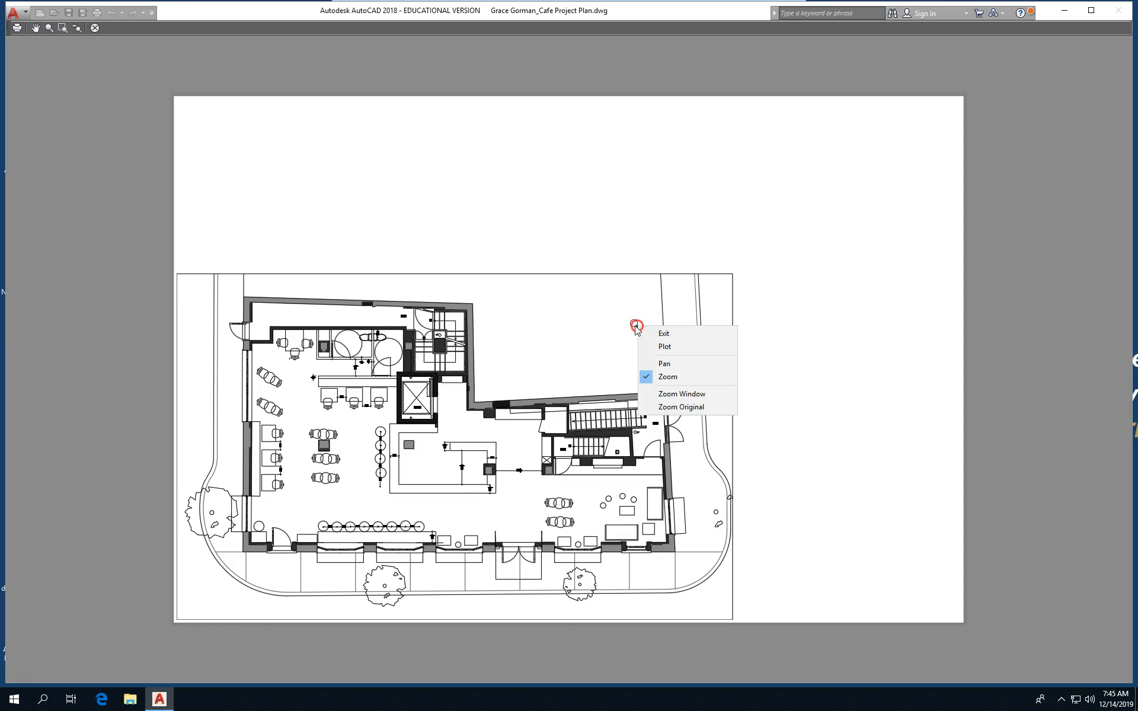
{"action": "left_click", "coordinate": [671, 349]}
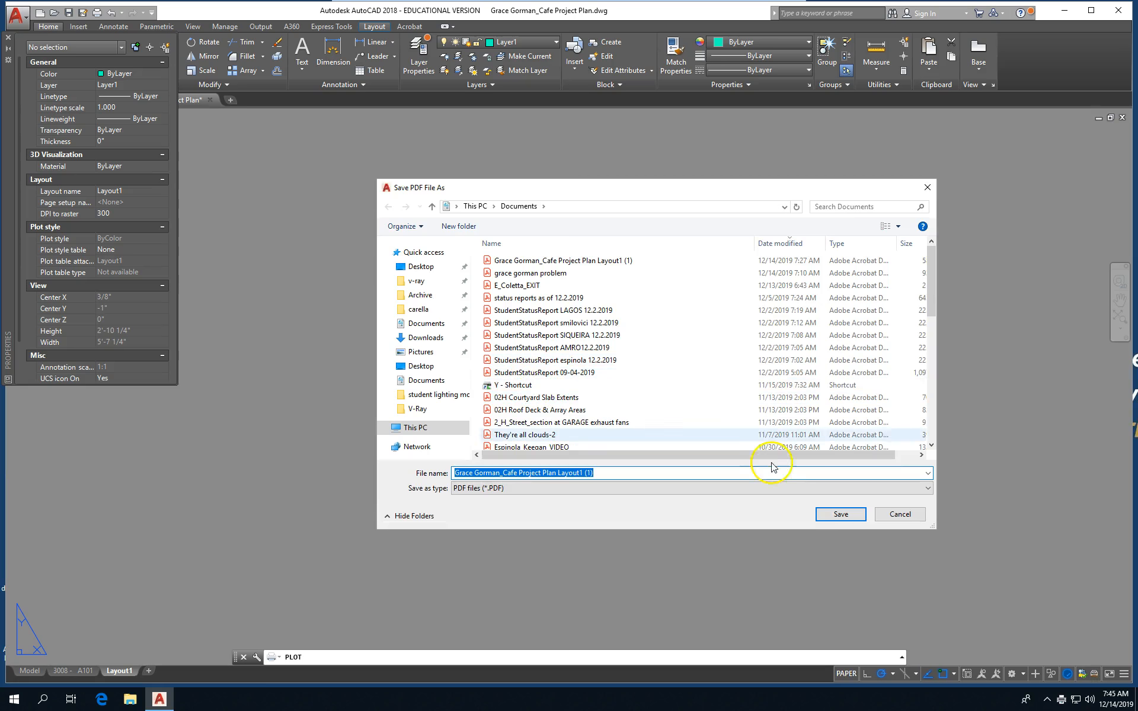
Save the plotted PDF in Documents, naming it with the student's first name followed by 24x36.
{"action": "left_click", "coordinate": [720, 471]}
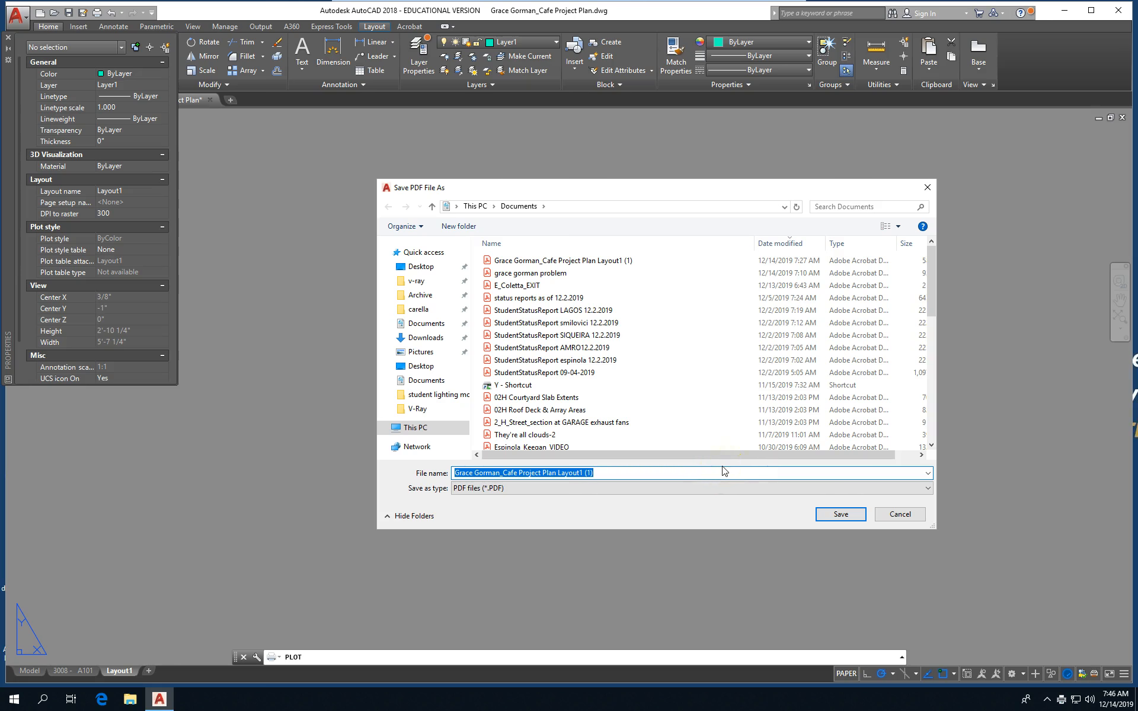
{"action": "type", "text": "GRACE Out"}
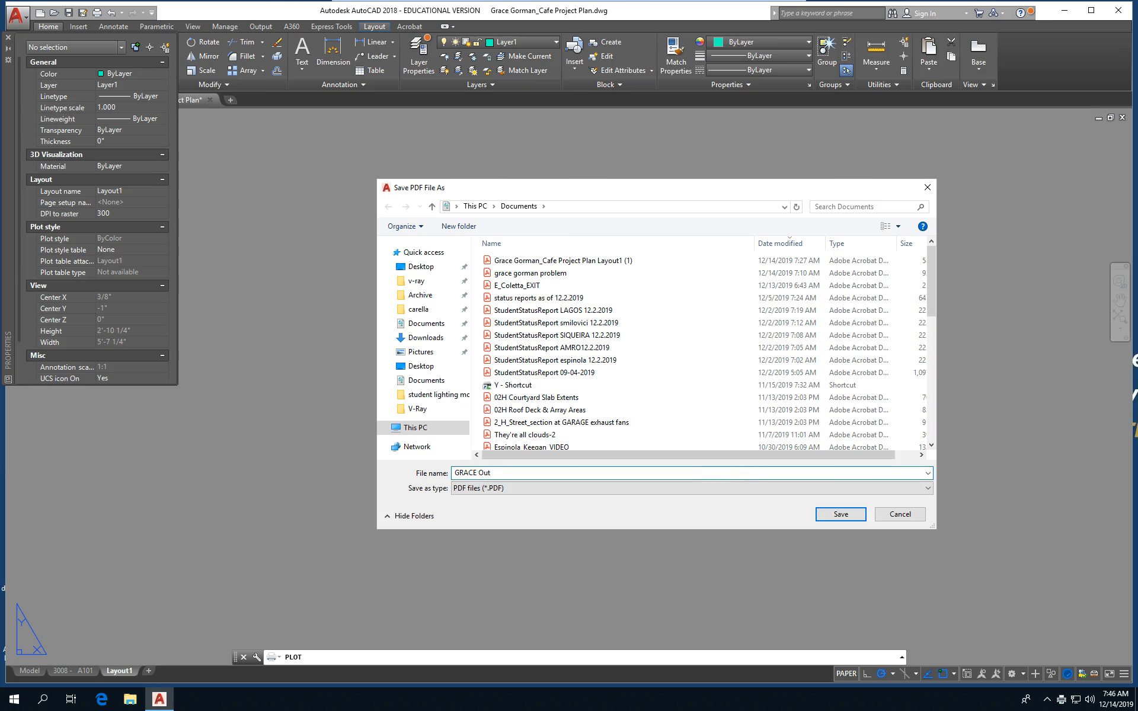
{"action": "key", "text": "BackSpace"}
{"action": "type", "text": "24"}
{"action": "type", "text": "x"}
{"action": "type", "text": "356"}
{"action": "left_click", "coordinate": [841, 514]}
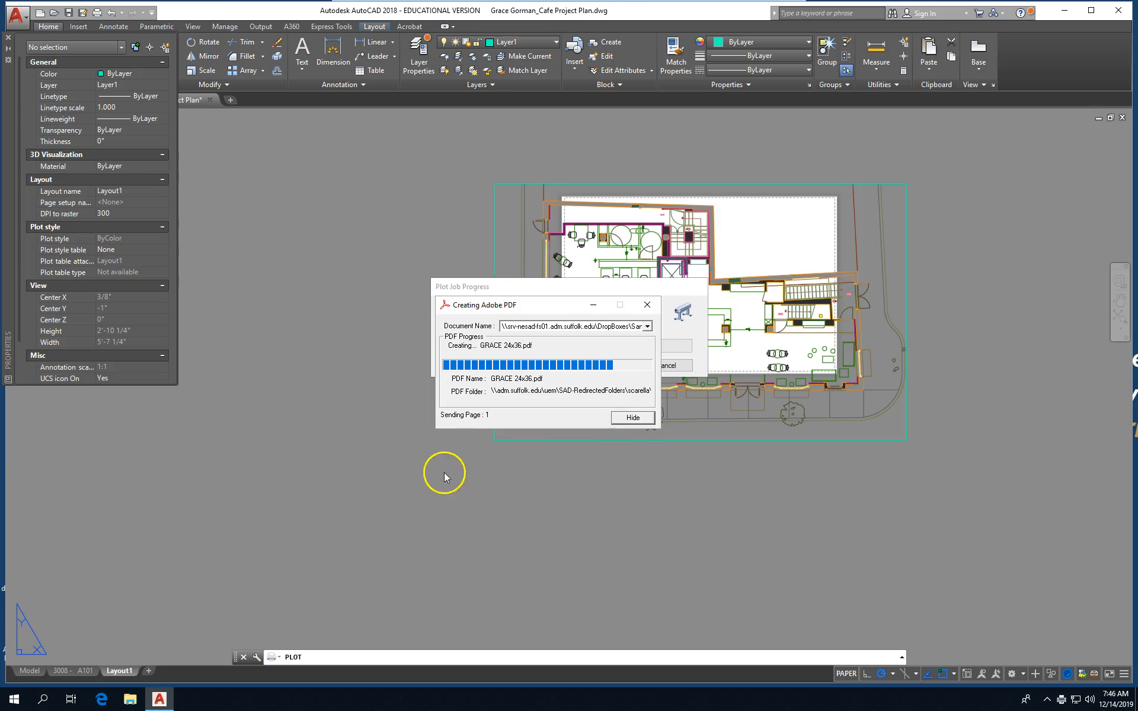
Look over the exported plan in Adobe Acrobat and check its page size in the document properties.
{"action": "left_click", "coordinate": [599, 463]}
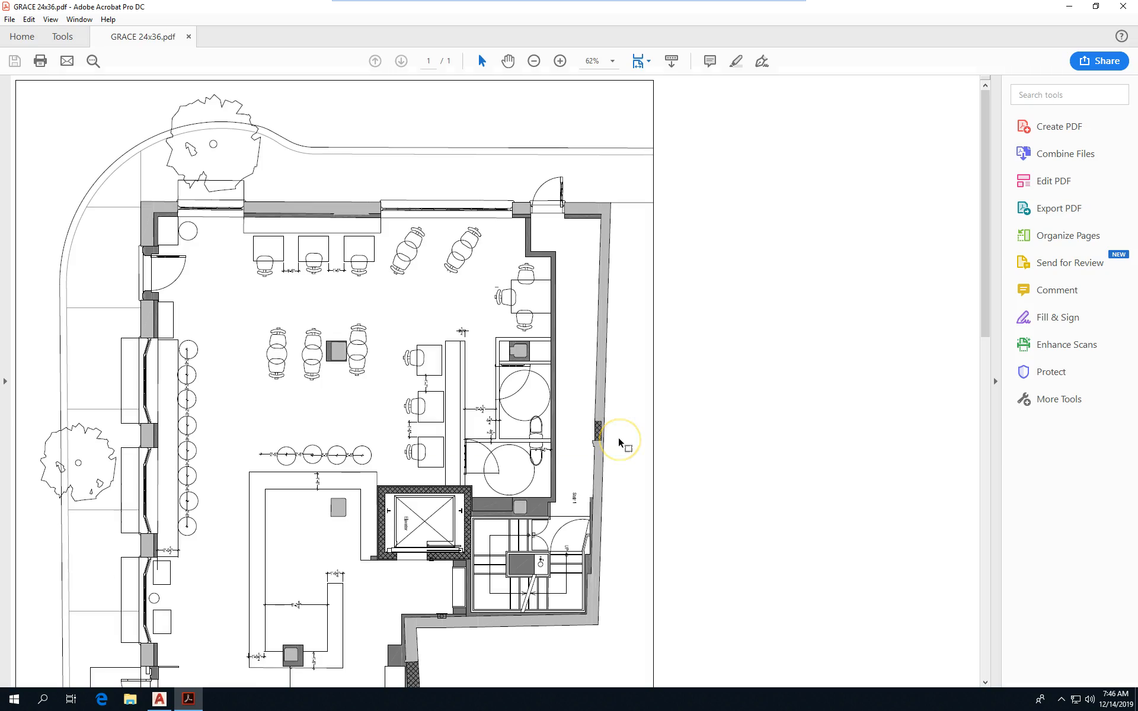
{"action": "scroll", "coordinate": [686, 401], "scroll_direction": "down", "scroll_amount": 10}
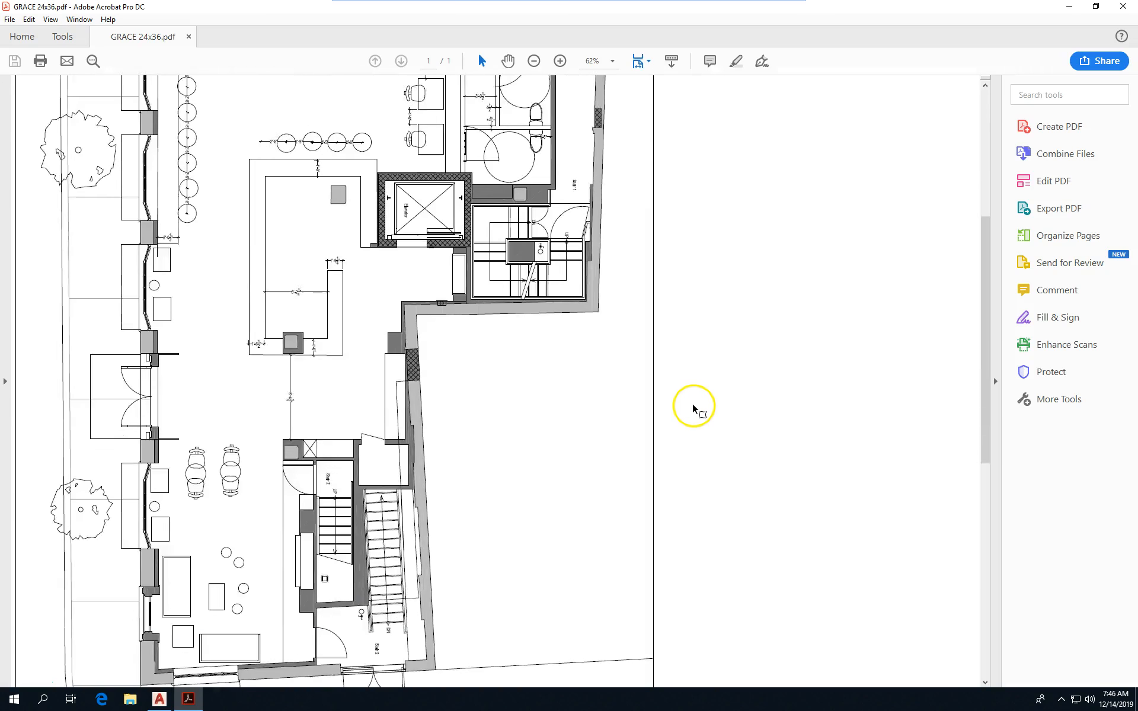
{"action": "scroll", "coordinate": [702, 410], "scroll_direction": "up", "scroll_amount": 3}
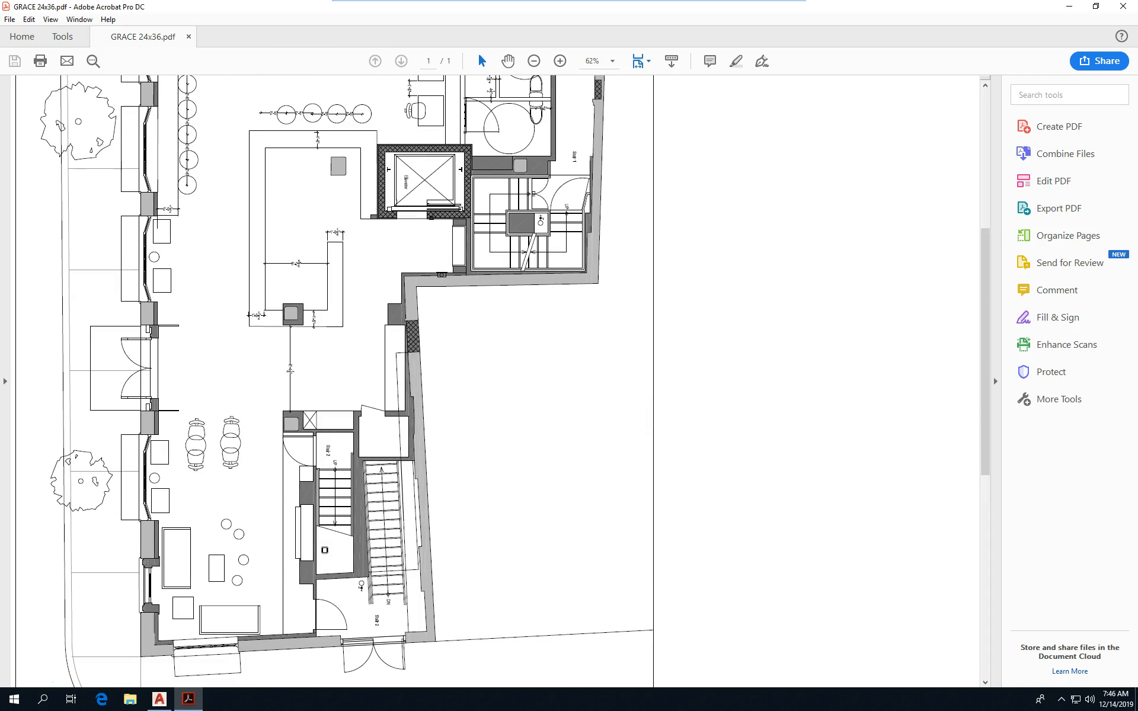
{"action": "left_click", "coordinate": [7, 19]}
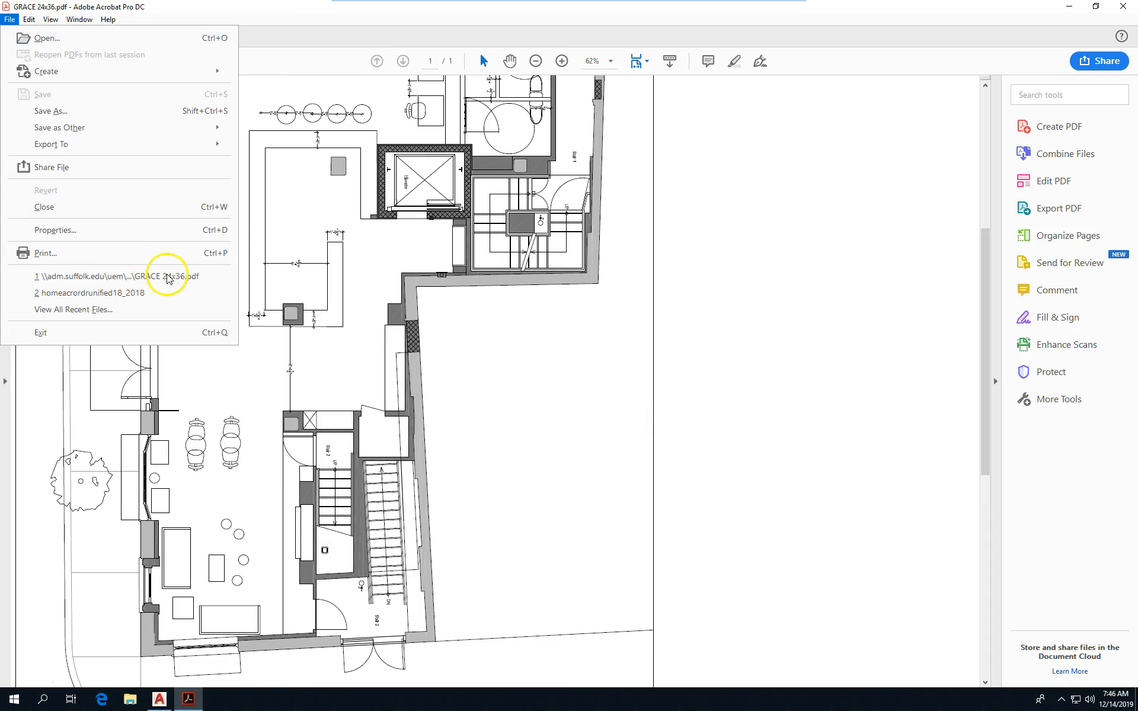
{"action": "left_click", "coordinate": [148, 237]}
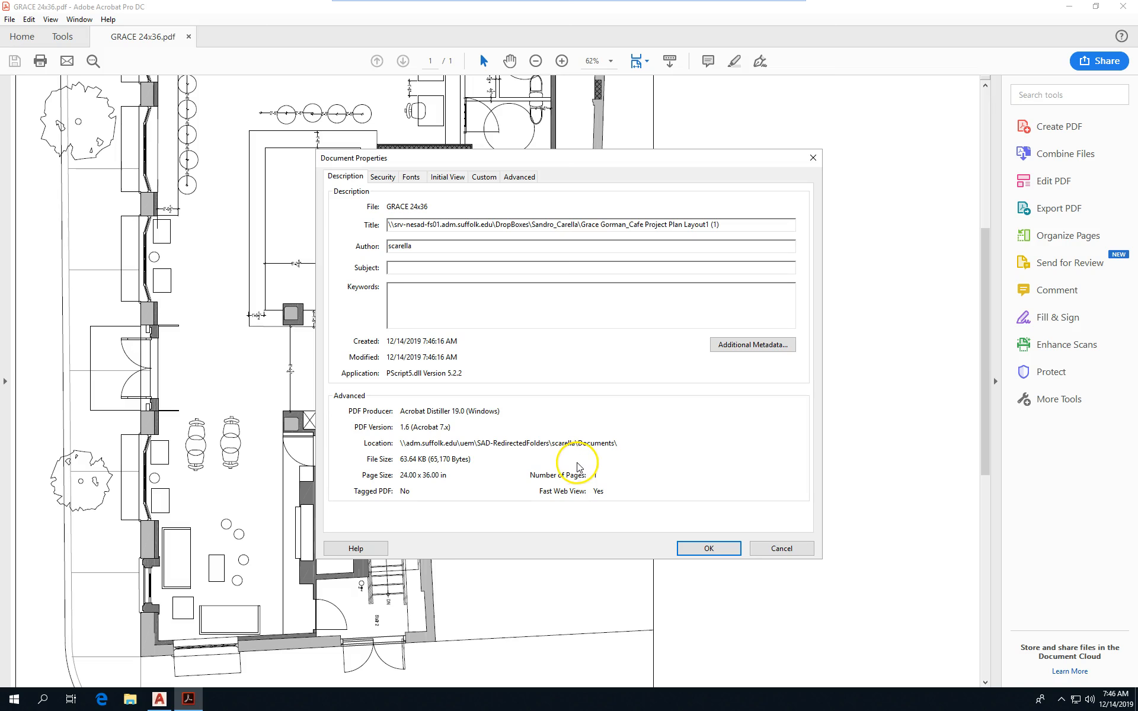
{"action": "left_click", "coordinate": [701, 548]}
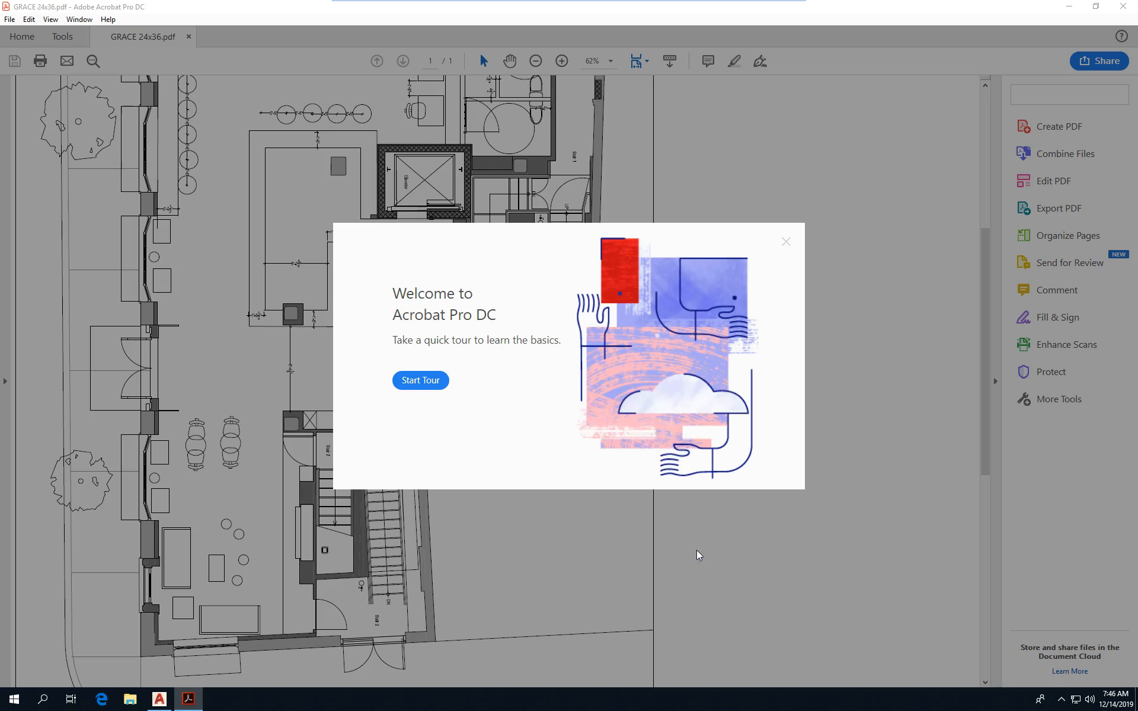
{"action": "left_click", "coordinate": [787, 244]}
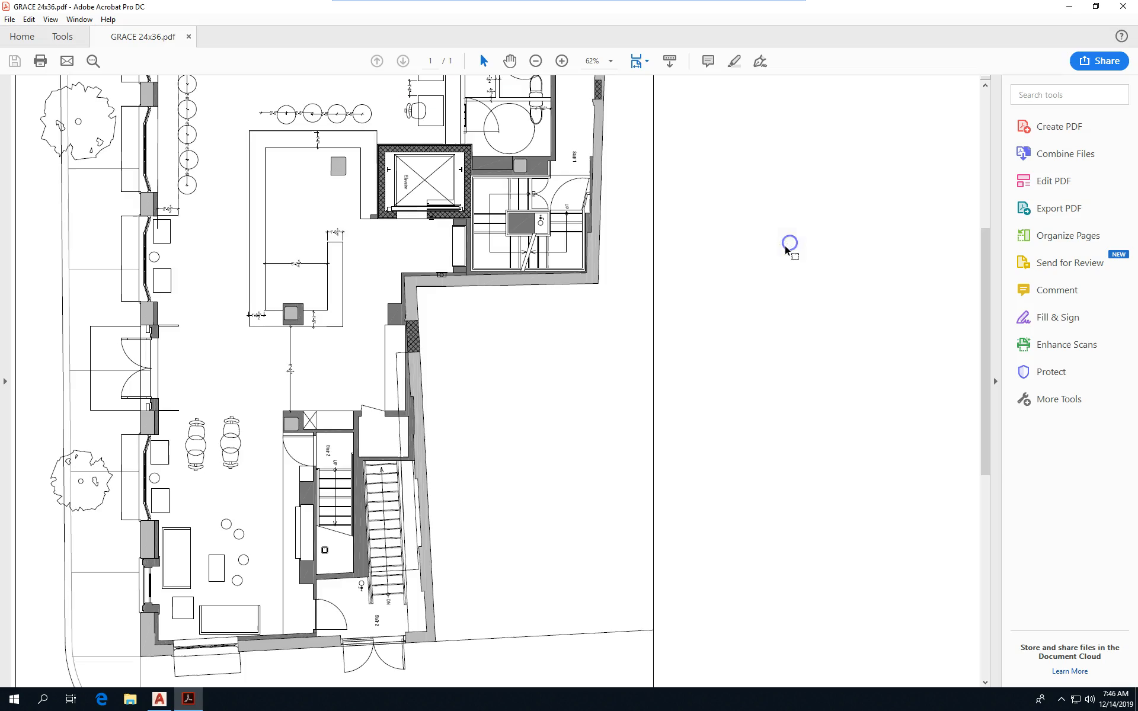